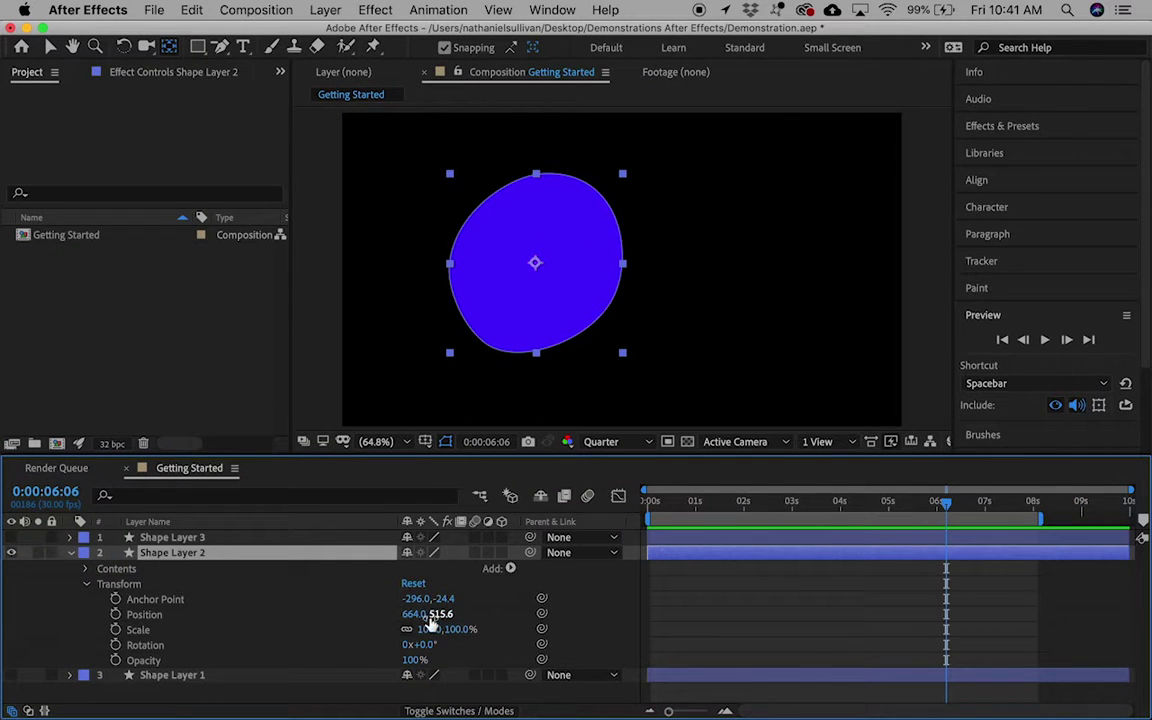
# Place Shape Layer 2's anchor point on the shape's right edge and scale the layer to 133%
pyautogui.moveTo(428, 632)
pyautogui.mouseDown()
pyautogui.moveTo(356, 616)
pyautogui.moveTo(492, 630)
pyautogui.moveTo(426, 630)
pyautogui.mouseUp()
pyautogui.moveTo(537, 267); pyautogui.dragTo(624, 264)
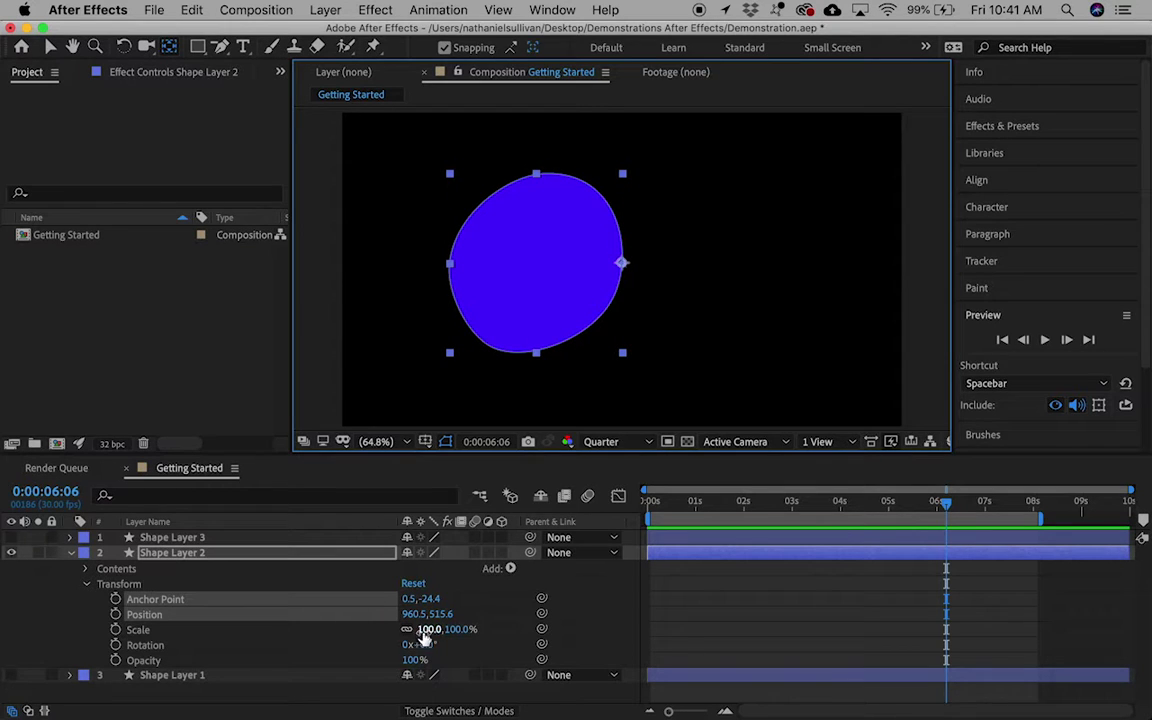
pyautogui.moveTo(425, 632); pyautogui.dragTo(533, 634)
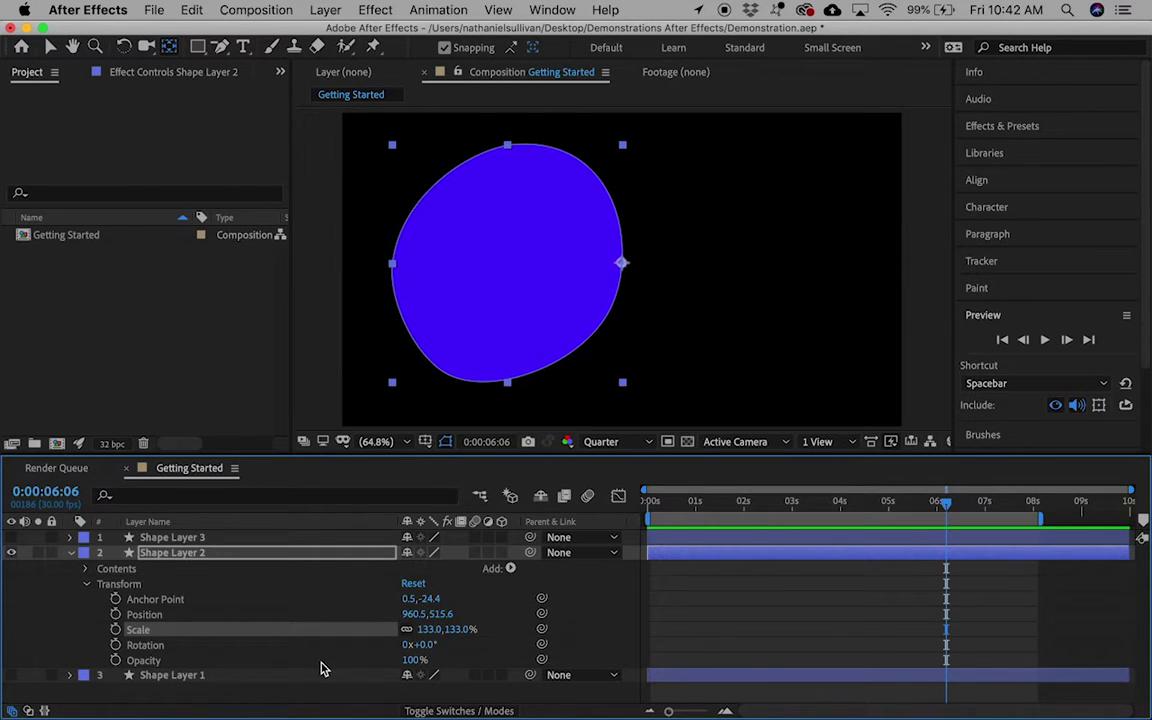
# Return the anchor point to the centre of the blue shape and set the layer's scale to 100%
pyautogui.moveTo(626, 261); pyautogui.dragTo(506, 265)
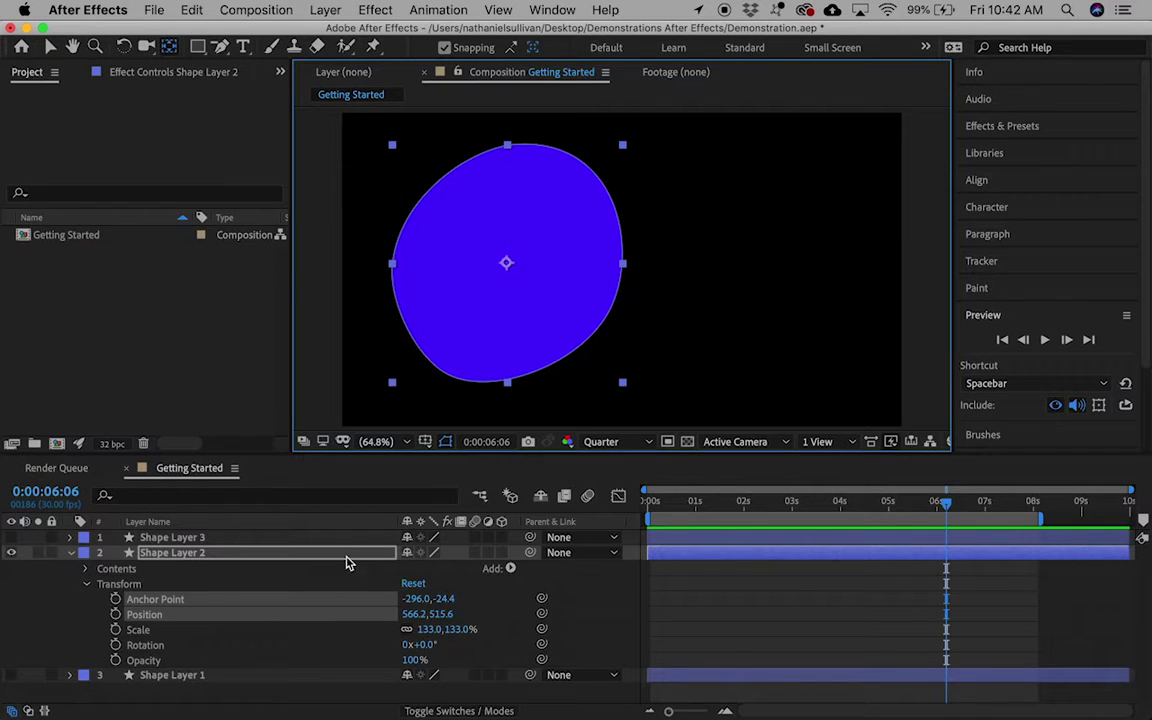
pyautogui.click(428, 629)
pyautogui.write('1')
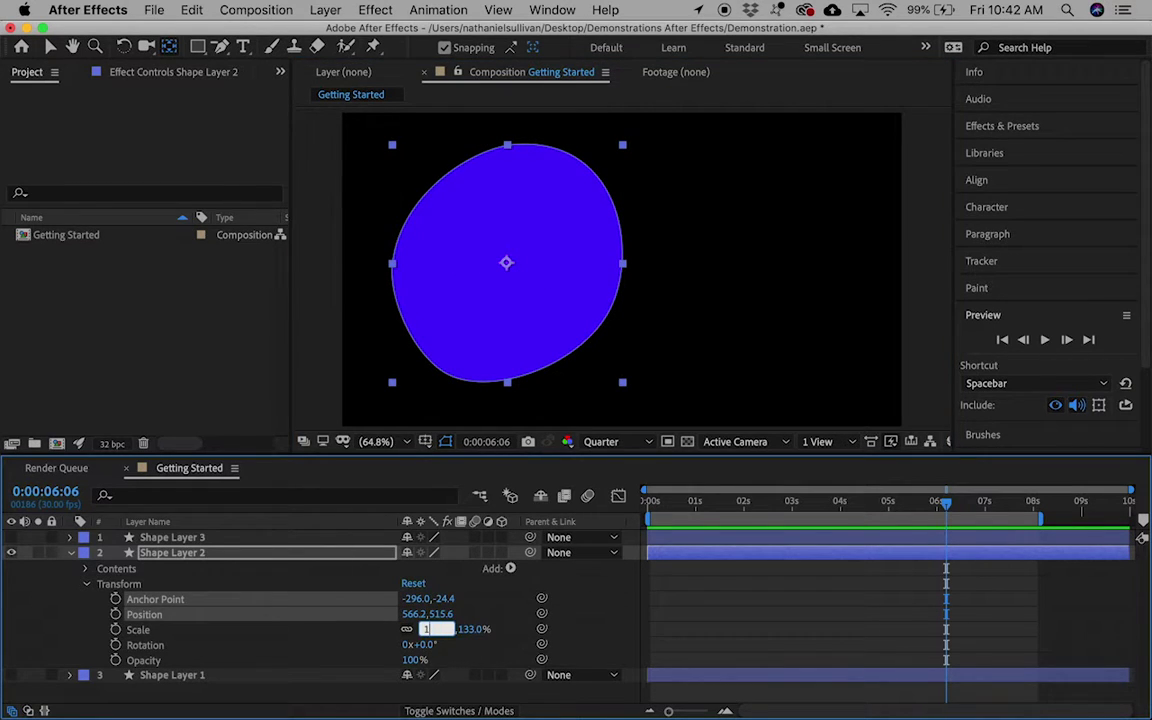
pyautogui.write('00')
pyautogui.press('Return')
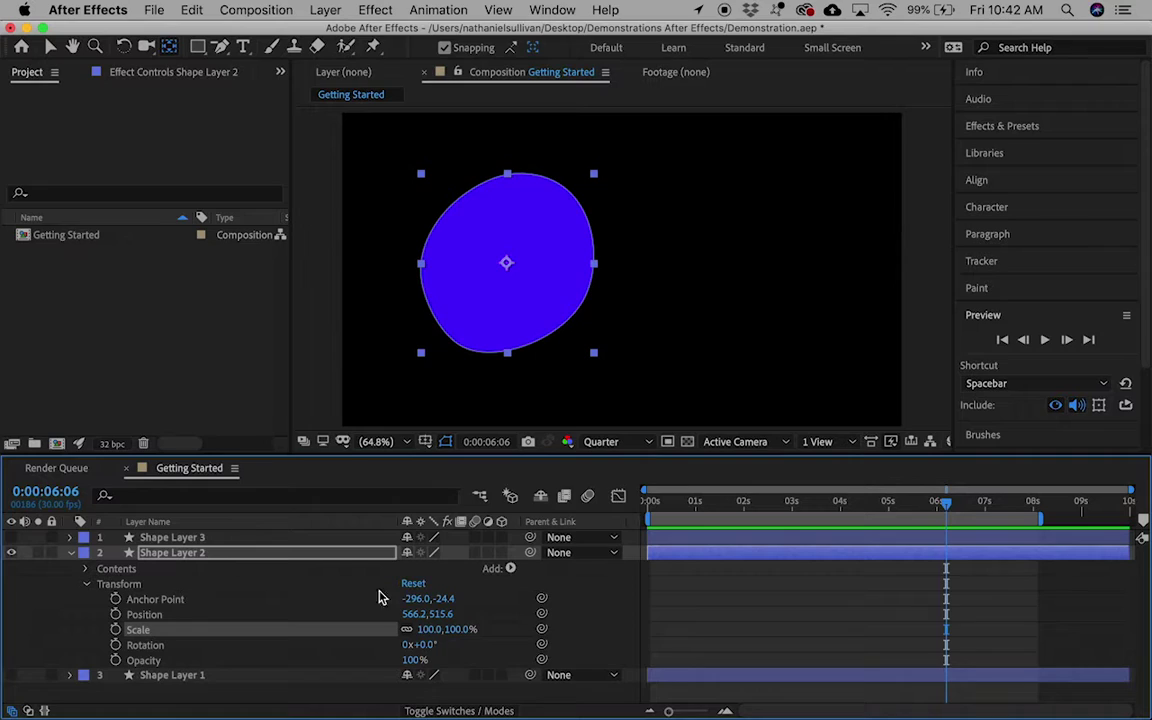
# Keyframe Shape Layer 2's scale at 100% at 0:00:00:00 and at 0% at 0:00:01:01
pyautogui.moveTo(946, 512); pyautogui.dragTo(643, 515)
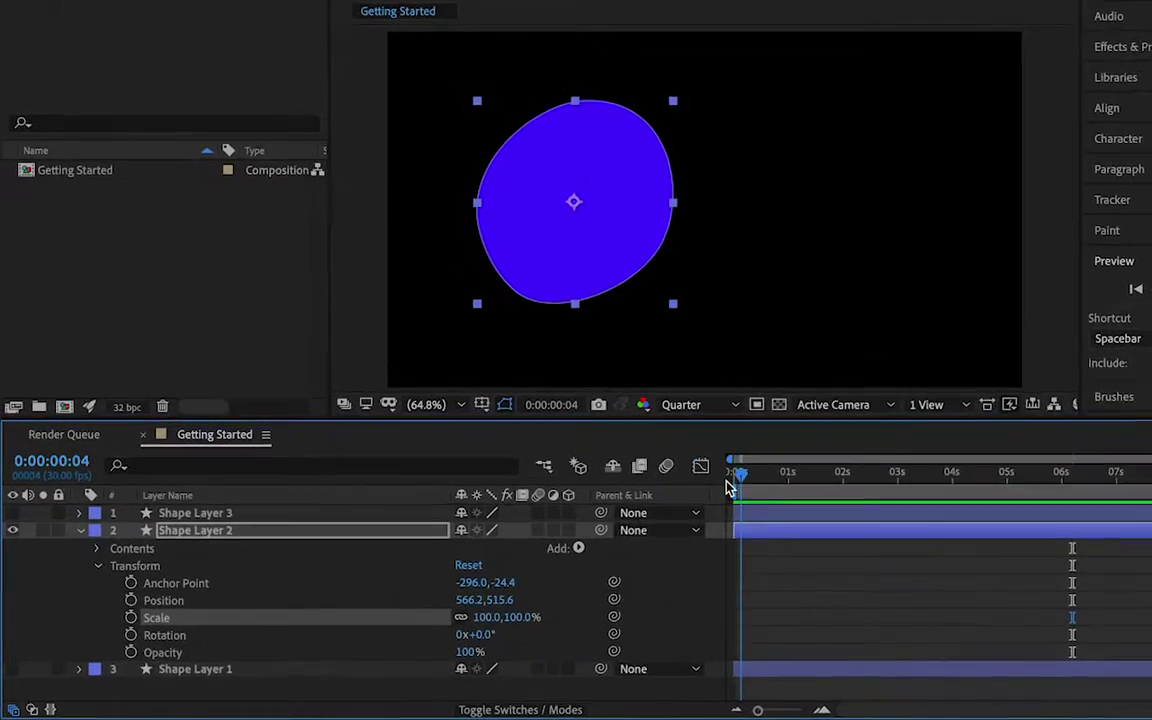
pyautogui.moveTo(730, 487); pyautogui.dragTo(725, 488)
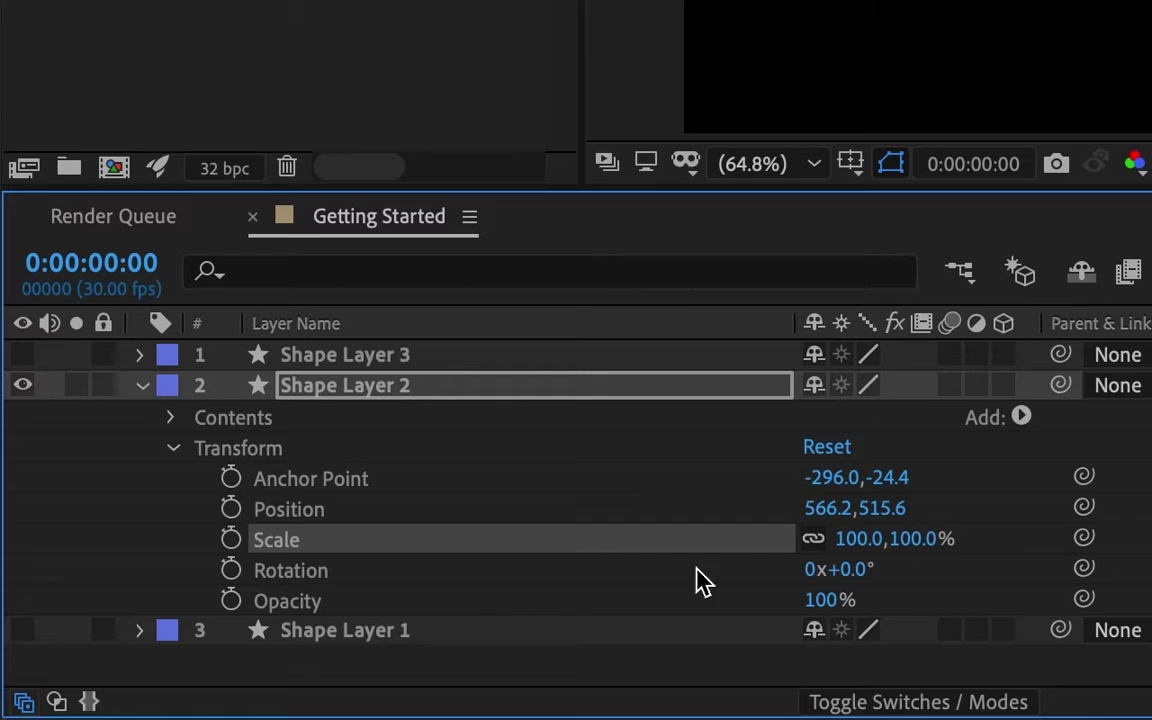
pyautogui.click(231, 539)
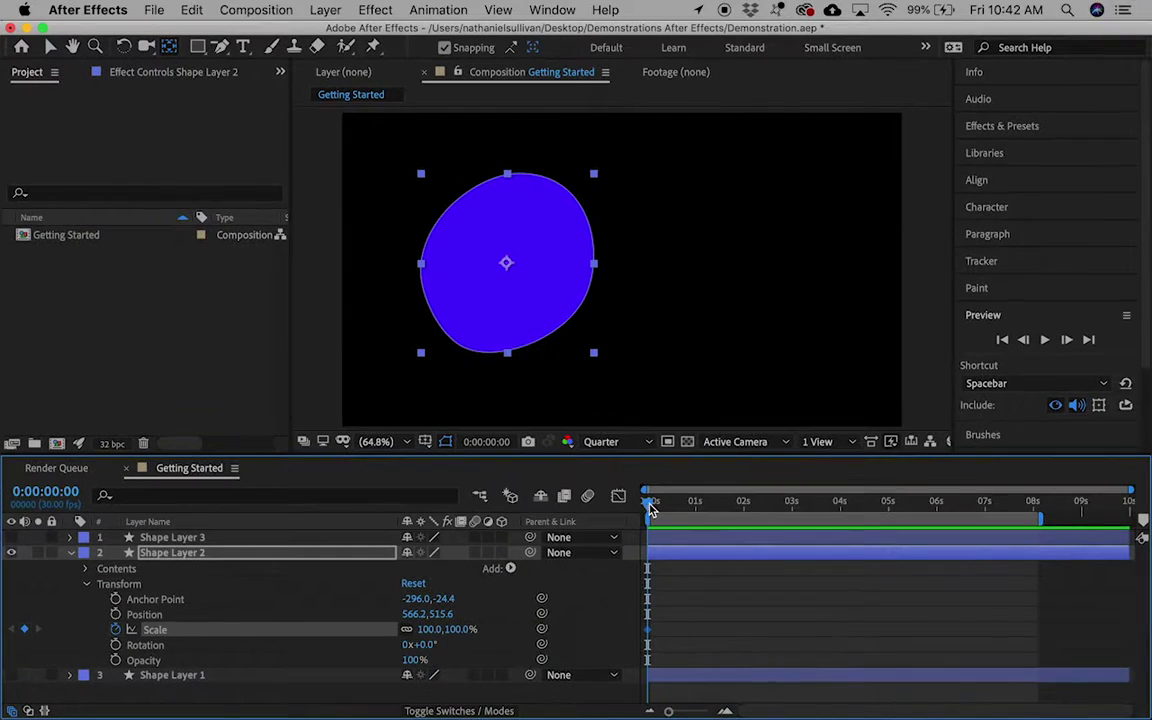
pyautogui.moveTo(649, 504); pyautogui.dragTo(697, 508)
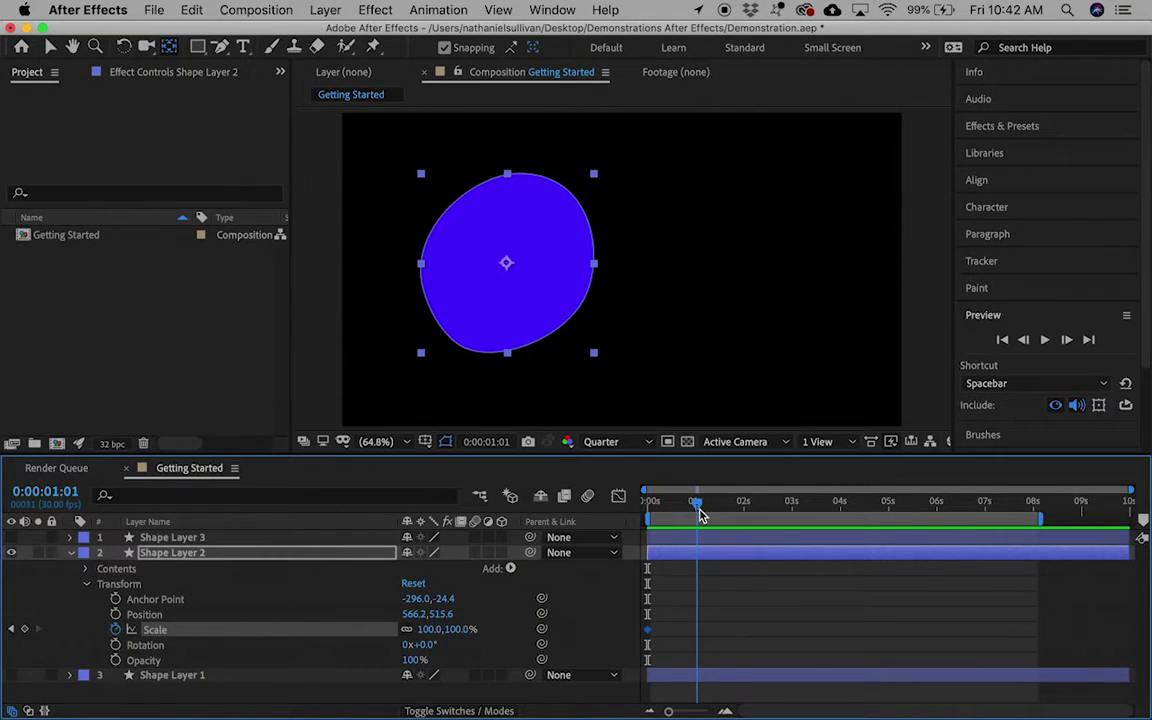
pyautogui.click(428, 629)
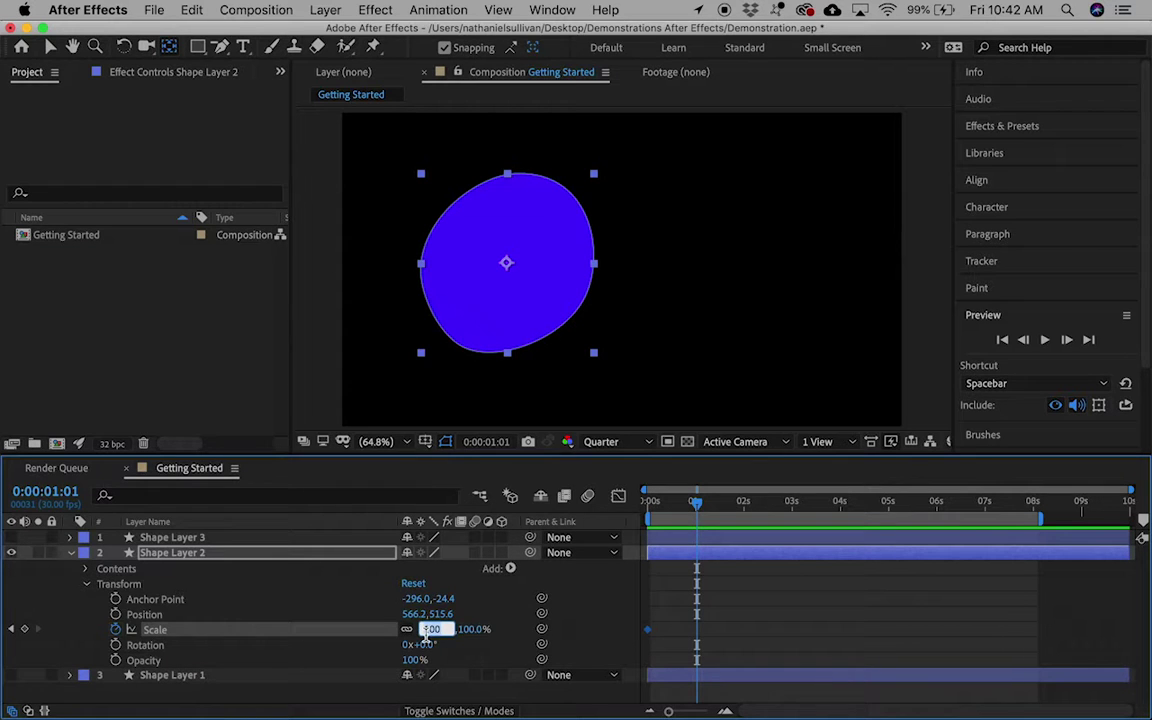
pyautogui.press('Return')
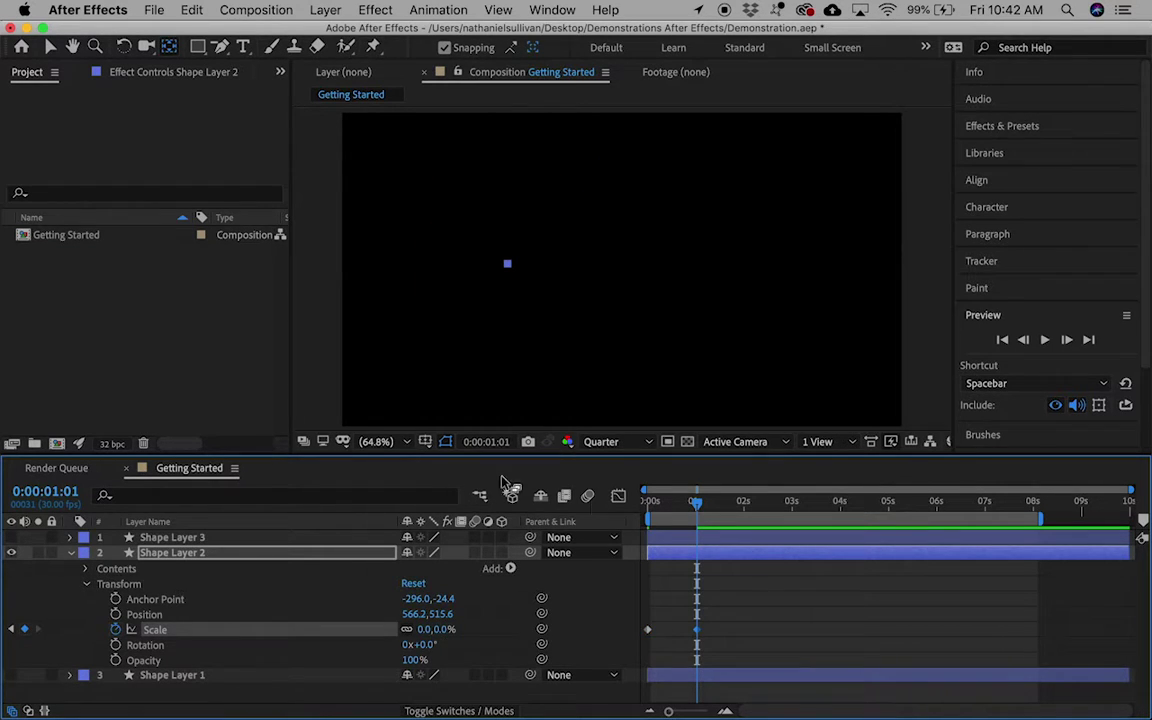
# Add a 100% scale keyframe to Shape Layer 2 at 0:00:02:01
pyautogui.moveTo(697, 508); pyautogui.dragTo(745, 508)
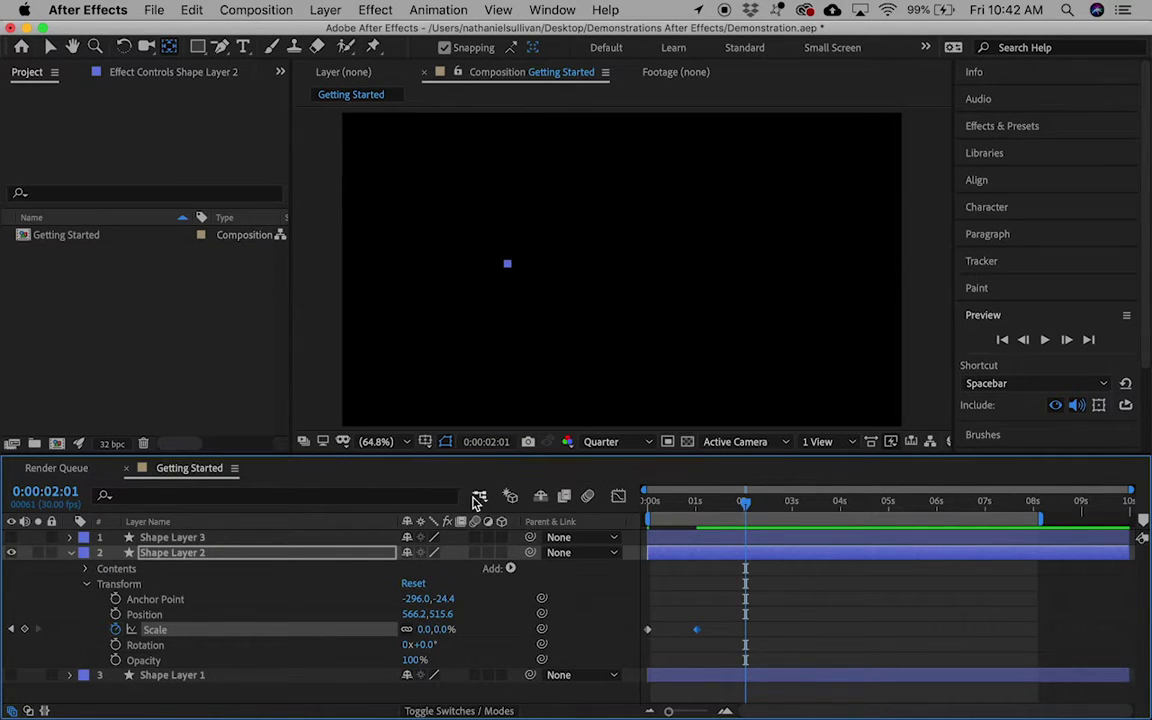
pyautogui.click(439, 630)
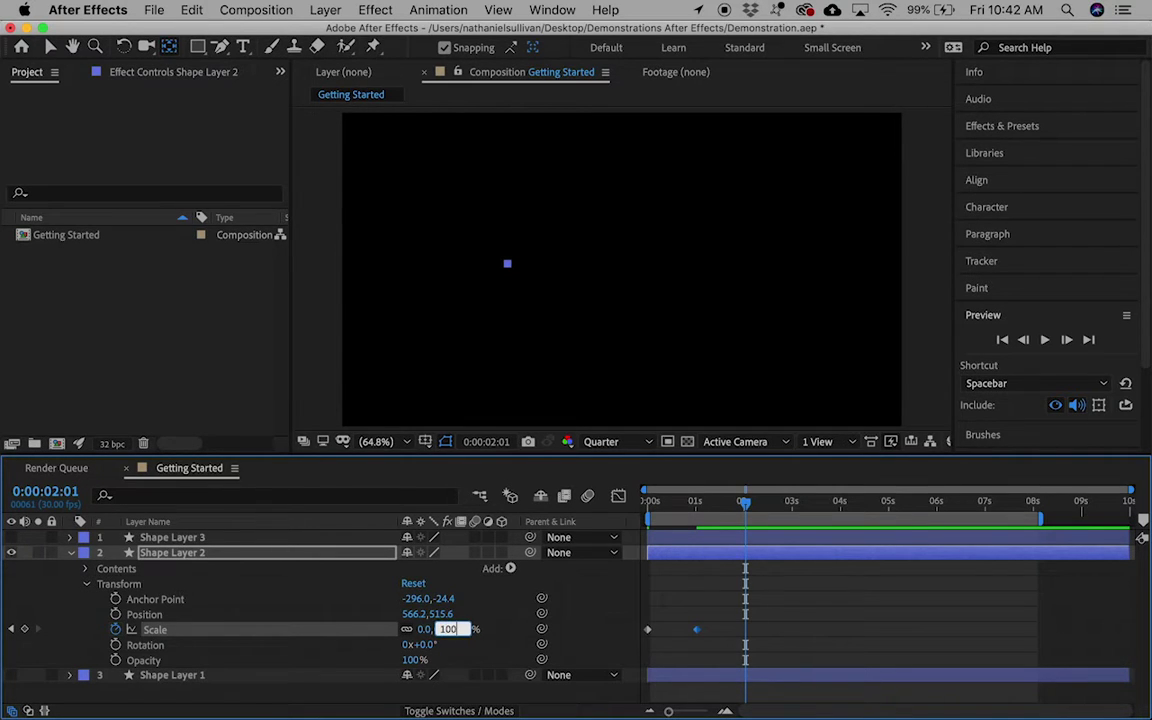
pyautogui.write('100')
pyautogui.press('Return')
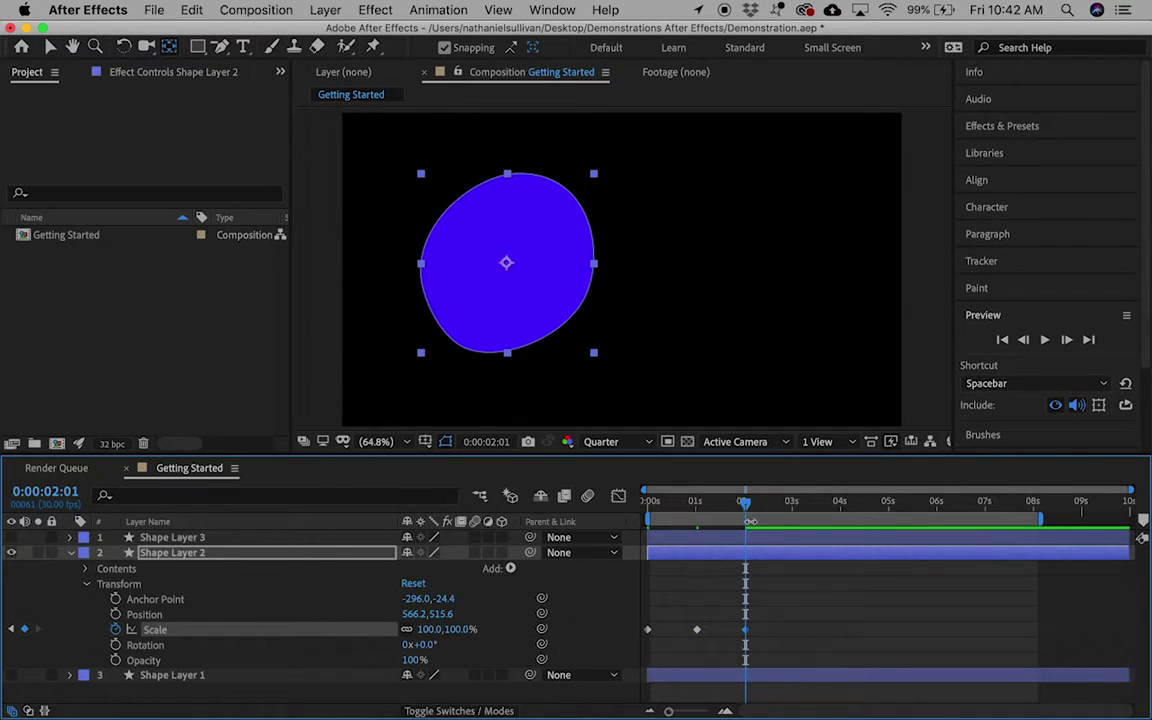
# Shorten the work area to end at about 5.5 seconds and preview the scale animation from the start
pyautogui.moveTo(745, 501); pyautogui.dragTo(638, 500)
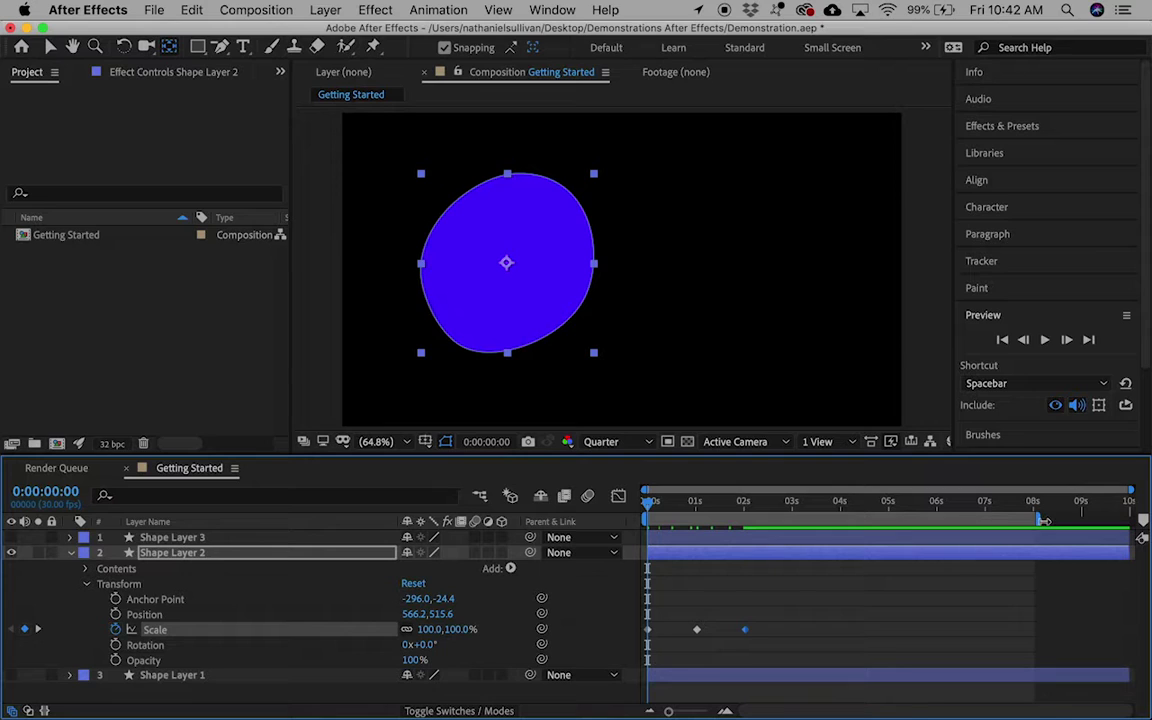
pyautogui.moveTo(1037, 519)
pyautogui.mouseDown()
pyautogui.moveTo(700, 520)
pyautogui.moveTo(778, 520)
pyautogui.mouseUp()
pyautogui.press('space')
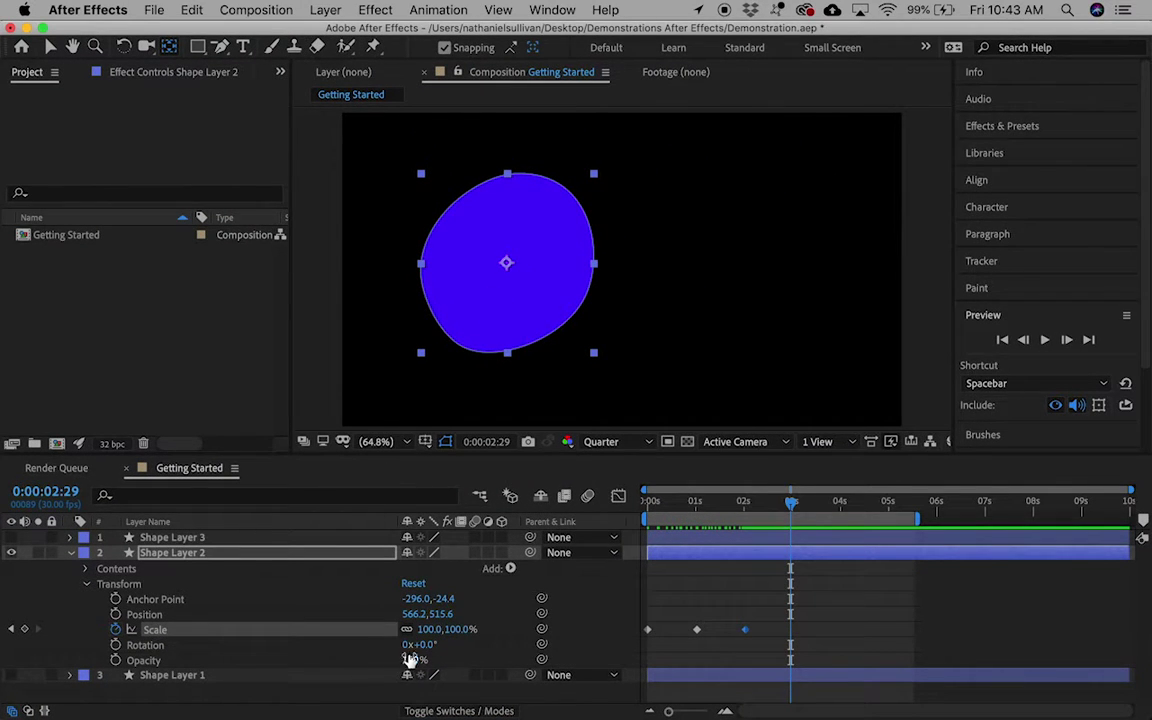
# Try rotating Shape Layer 2 by 78° about its central anchor point, and undo the rotation
pyautogui.moveTo(425, 648); pyautogui.dragTo(499, 647)
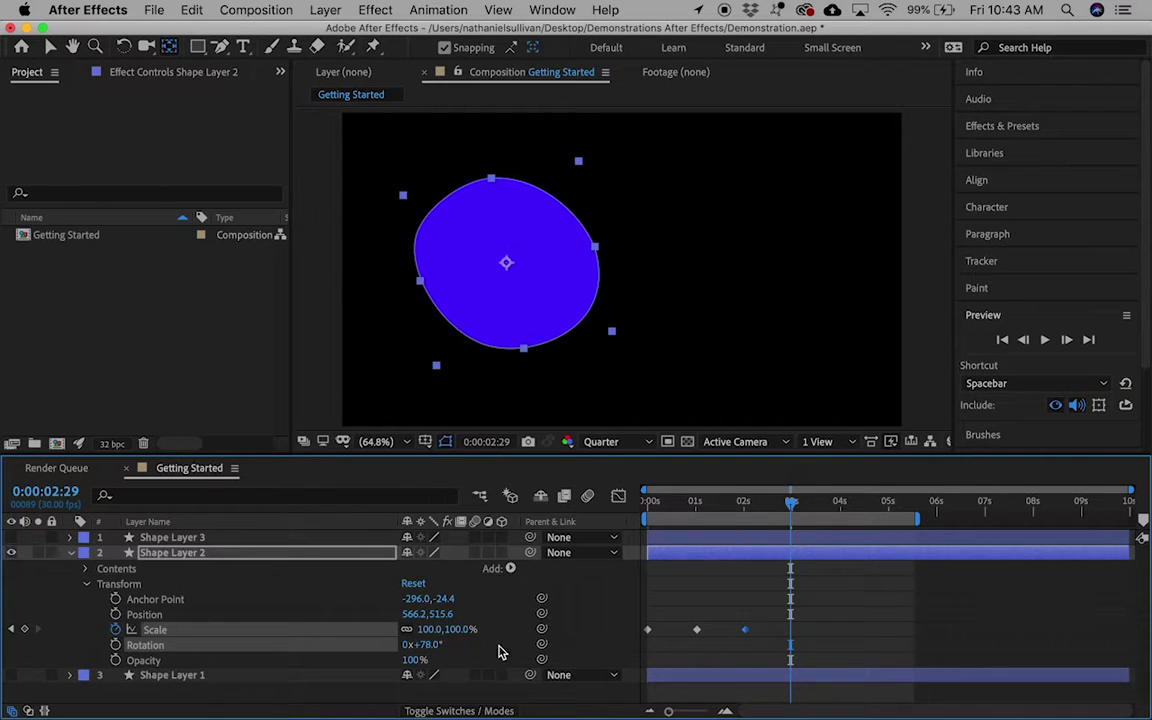
pyautogui.hotkey('ctrl', 'z')
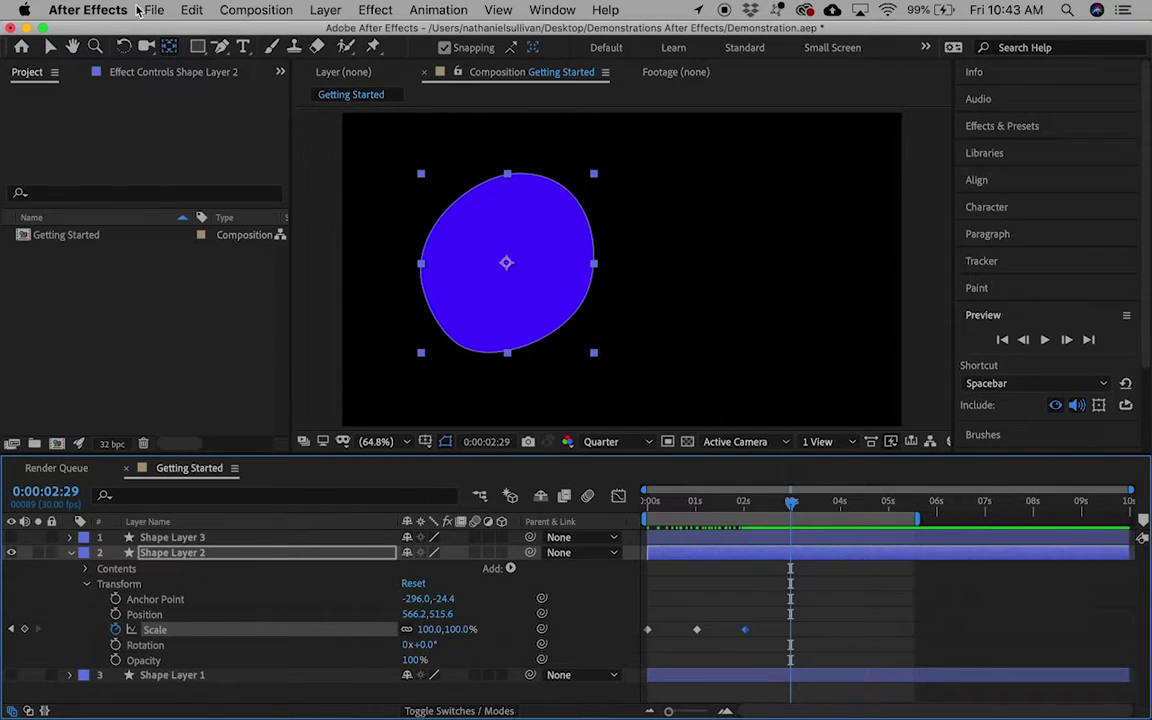
# Try rotating the shape to -148° around an anchor point on its right edge, undo the rotation and return the anchor to the centre
pyautogui.click(169, 47)
pyautogui.moveTo(505, 262); pyautogui.dragTo(609, 285)
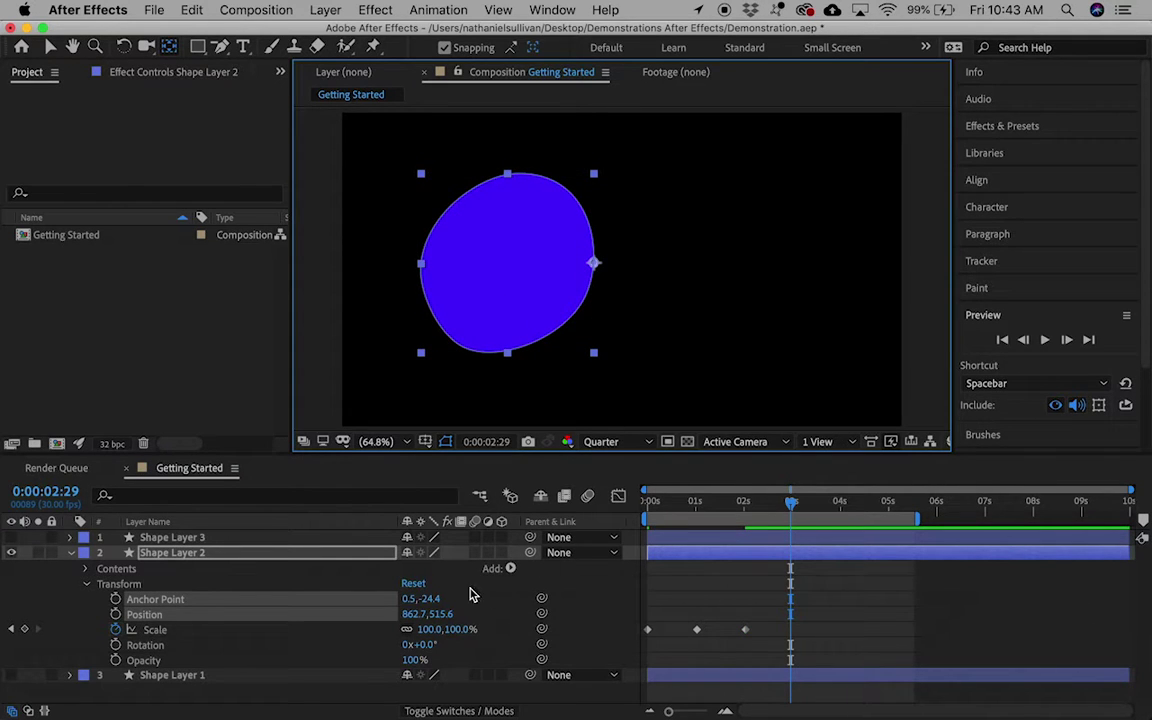
pyautogui.moveTo(425, 647); pyautogui.dragTo(337, 688)
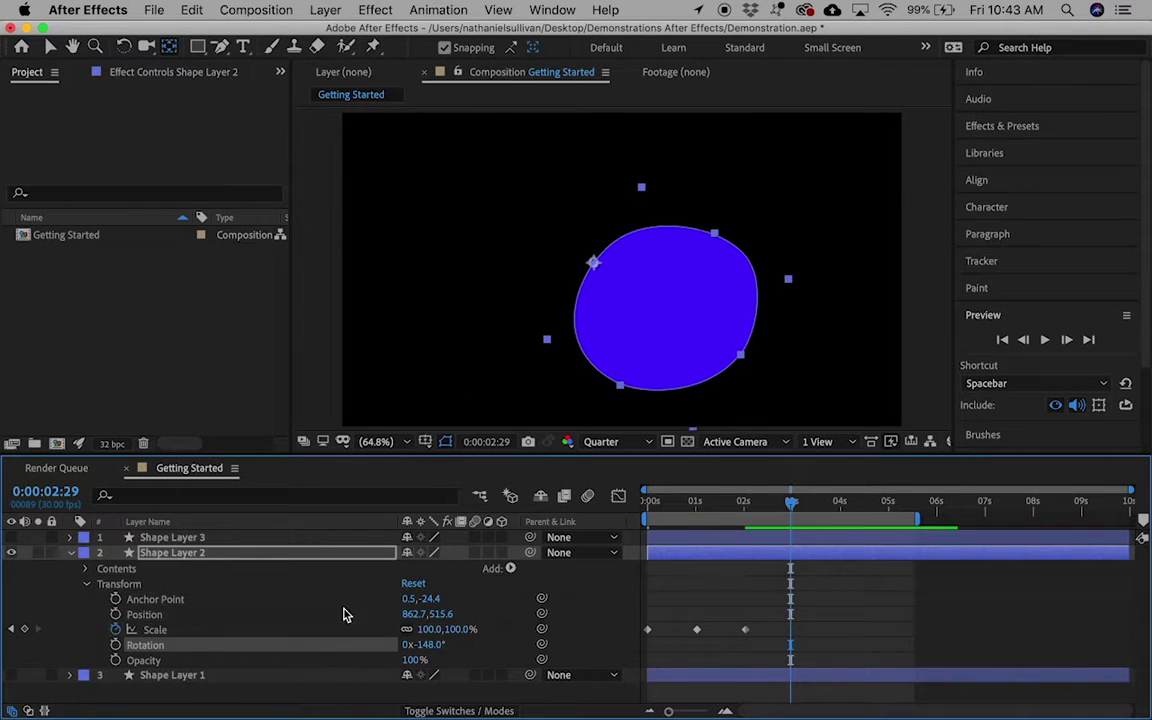
pyautogui.press('super+z')
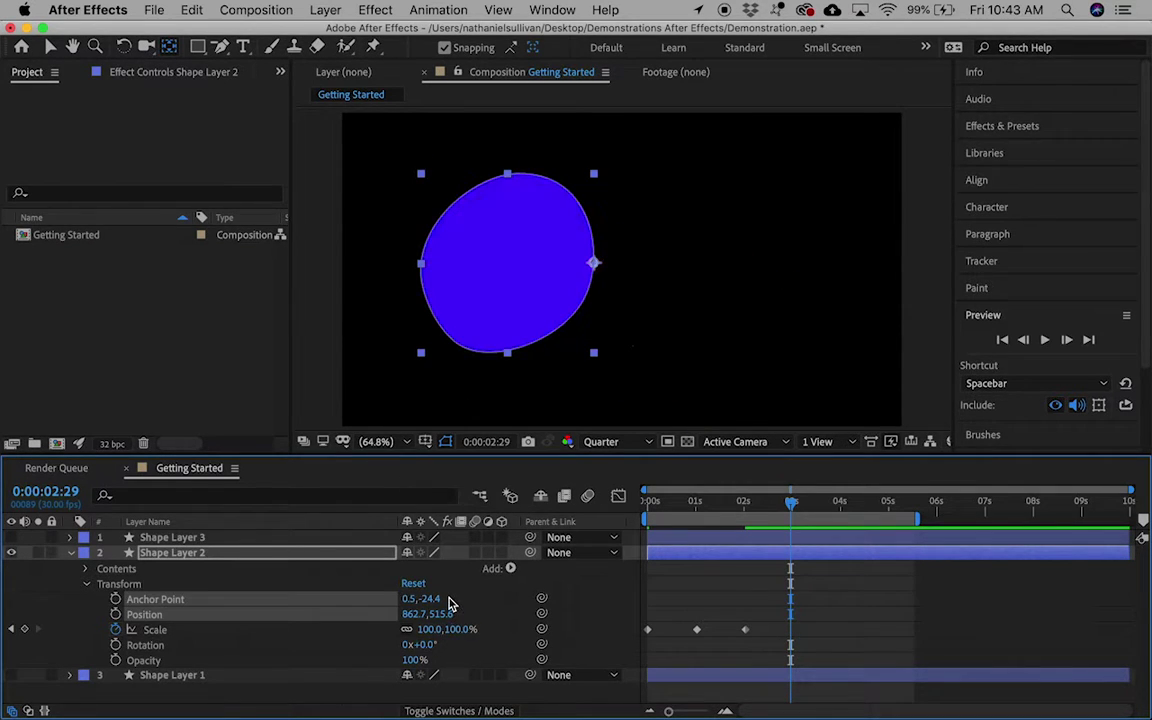
pyautogui.click(168, 54)
pyautogui.moveTo(594, 263); pyautogui.dragTo(507, 263)
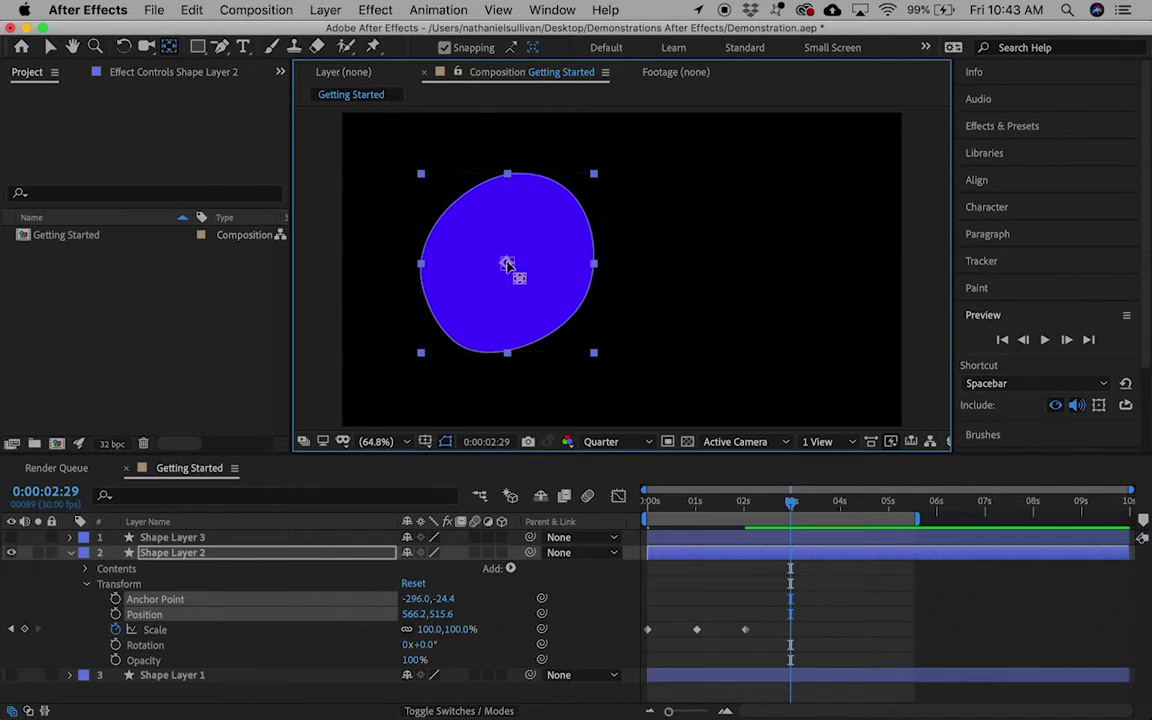
# Start keyframing Shape Layer 2's rotation at 0:00:00:00
pyautogui.moveTo(790, 501); pyautogui.dragTo(675, 506)
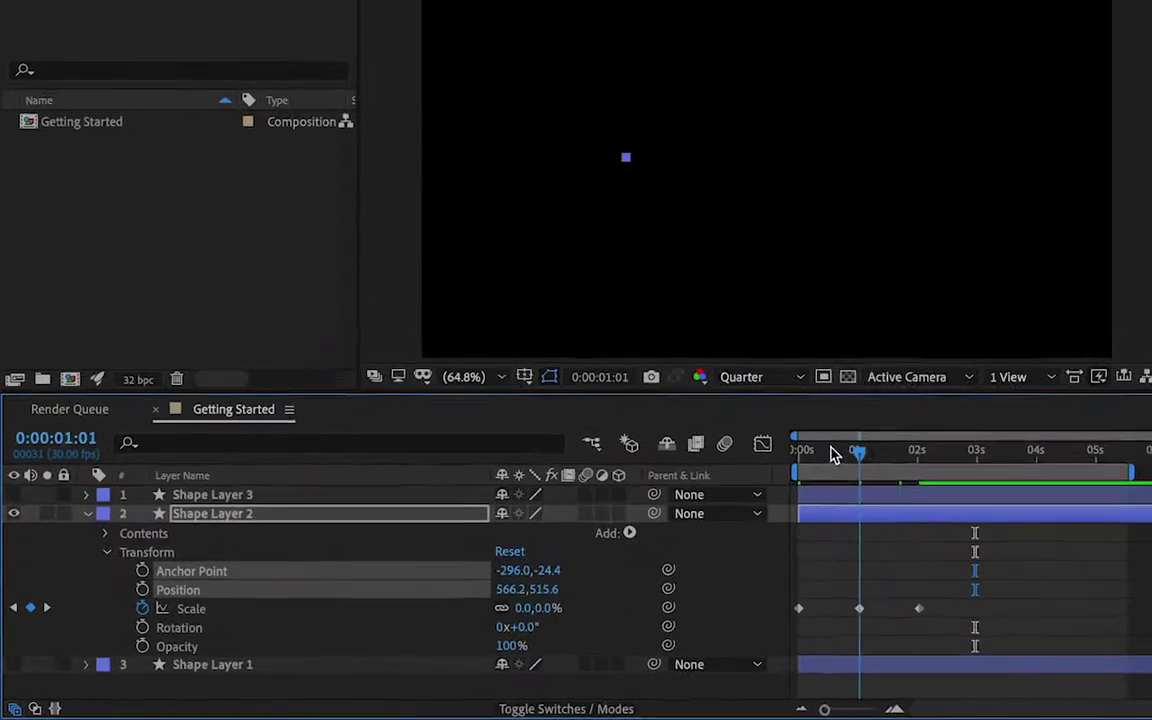
pyautogui.moveTo(833, 455); pyautogui.dragTo(756, 452)
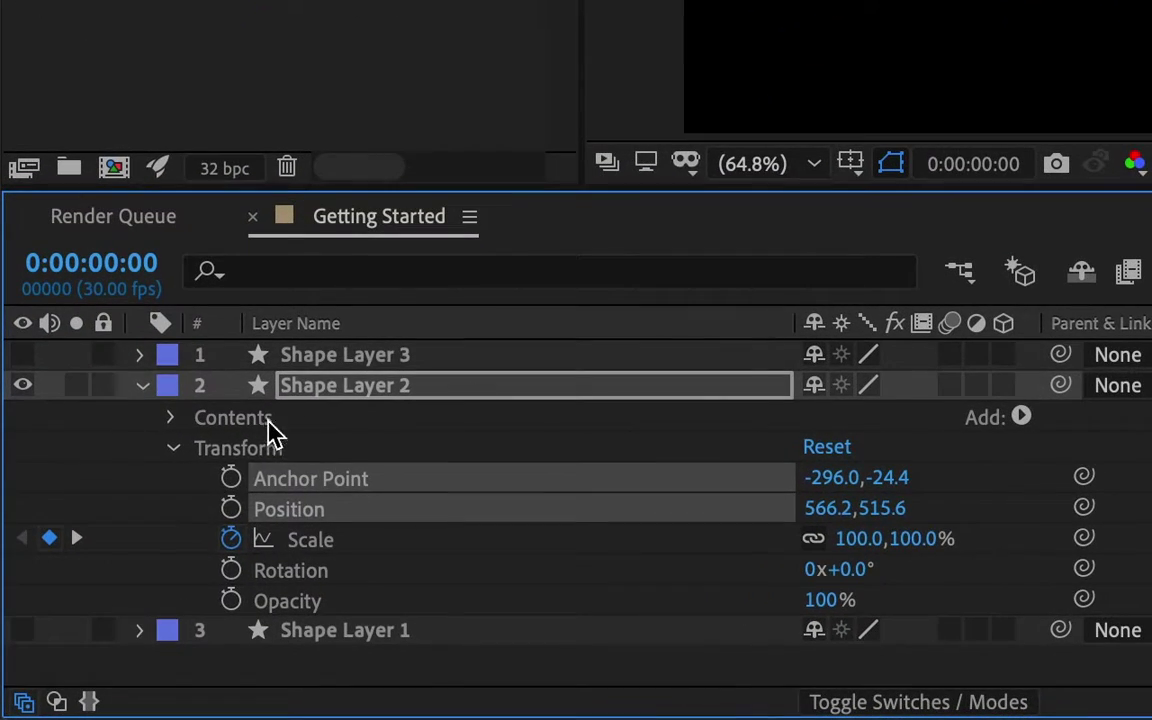
pyautogui.click(231, 571)
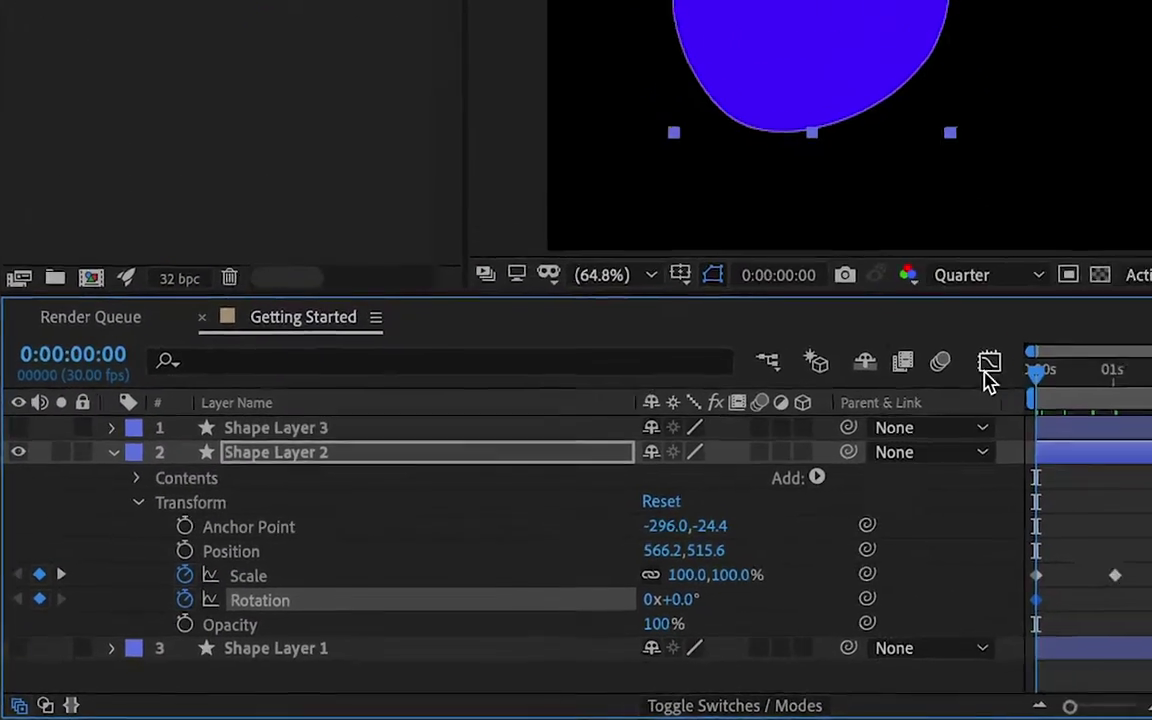
# Add a rotation keyframe of one full revolution (1x+0.0°) at 0:00:01:01
pyautogui.moveTo(1036, 370); pyautogui.dragTo(1113, 399)
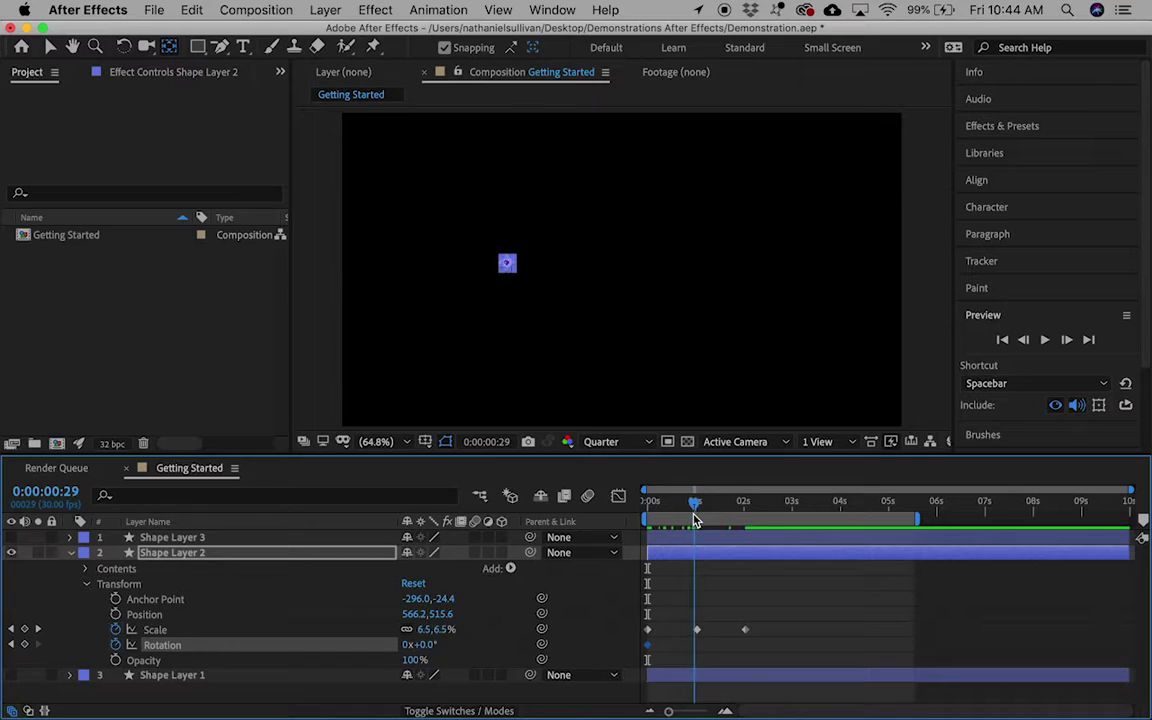
pyautogui.moveTo(696, 520); pyautogui.dragTo(698, 521)
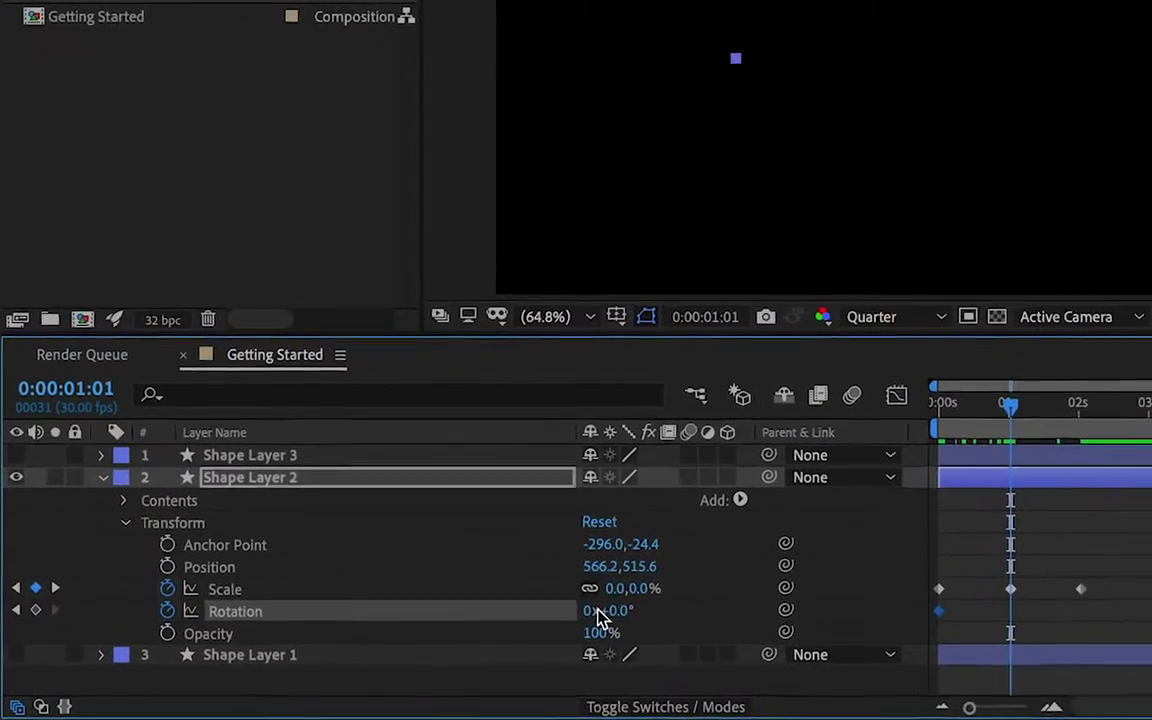
pyautogui.click(590, 611)
pyautogui.write('1')
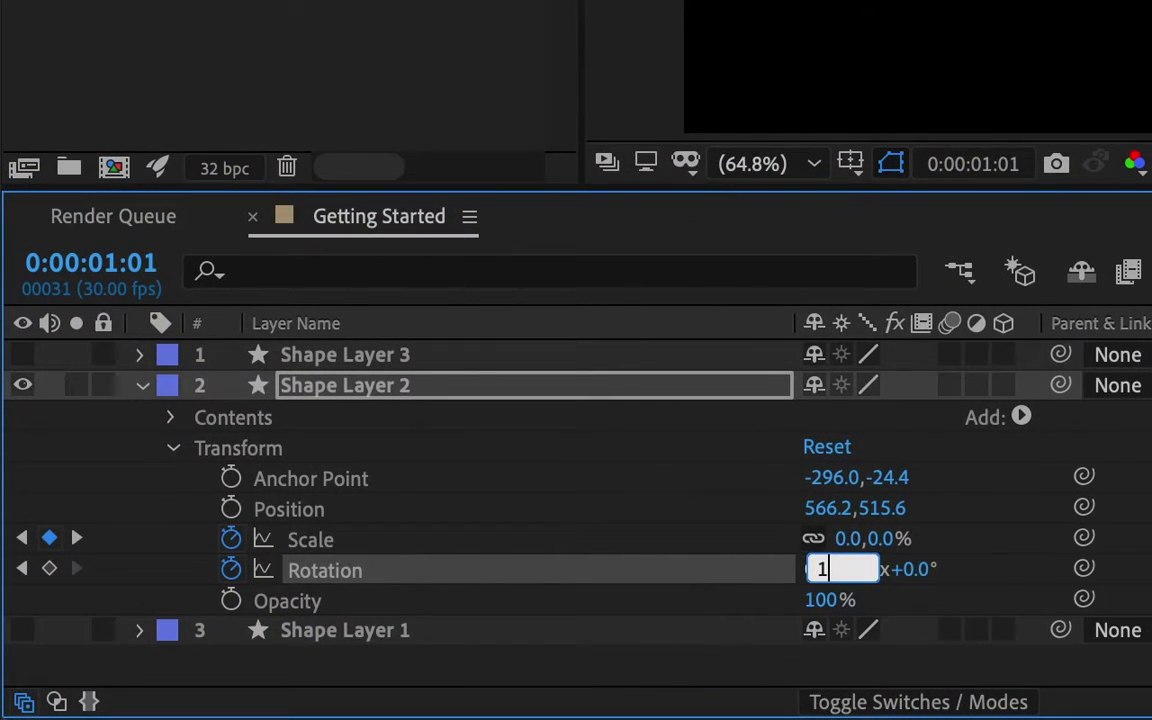
pyautogui.press('Return')
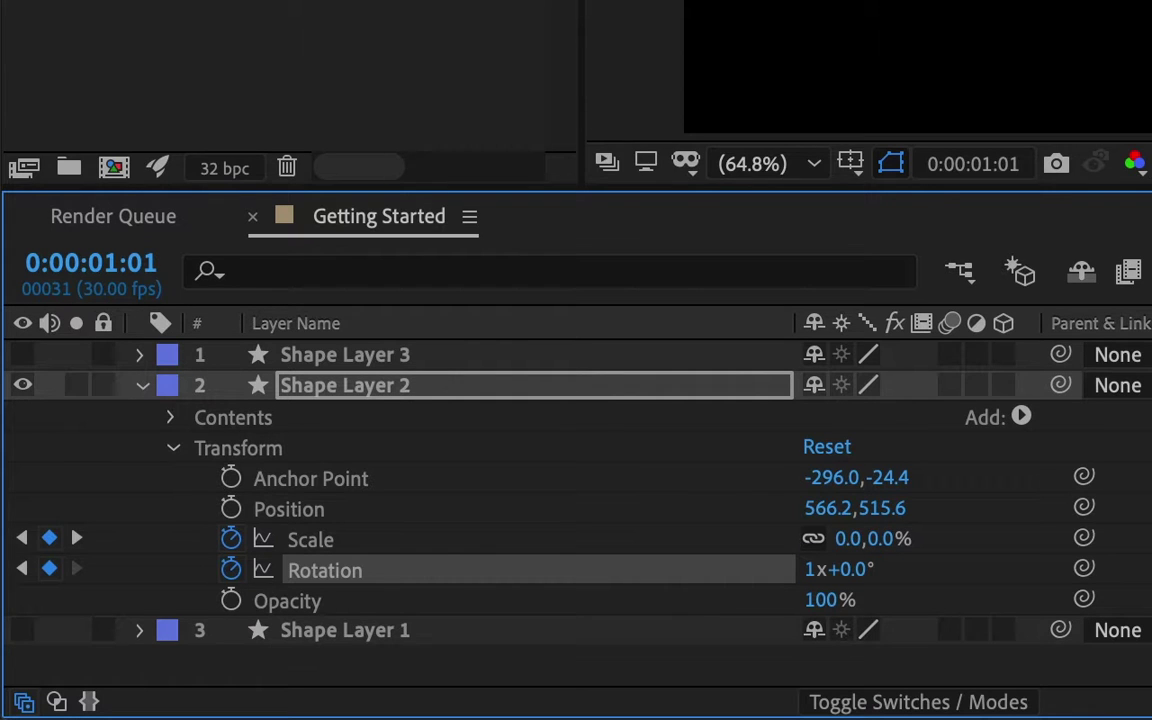
# Add a rotation keyframe of 1x+90.0° to Shape Layer 2 at 0:00:01:28
pyautogui.moveTo(1046, 411); pyautogui.dragTo(748, 523)
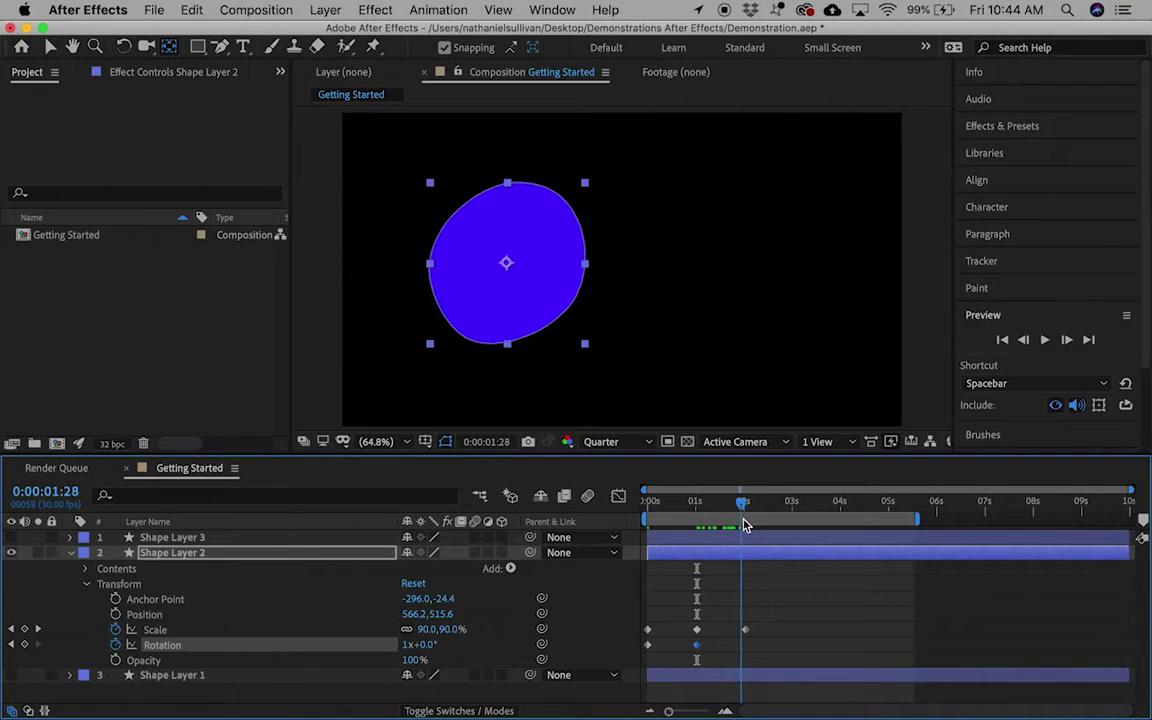
pyautogui.click(446, 656)
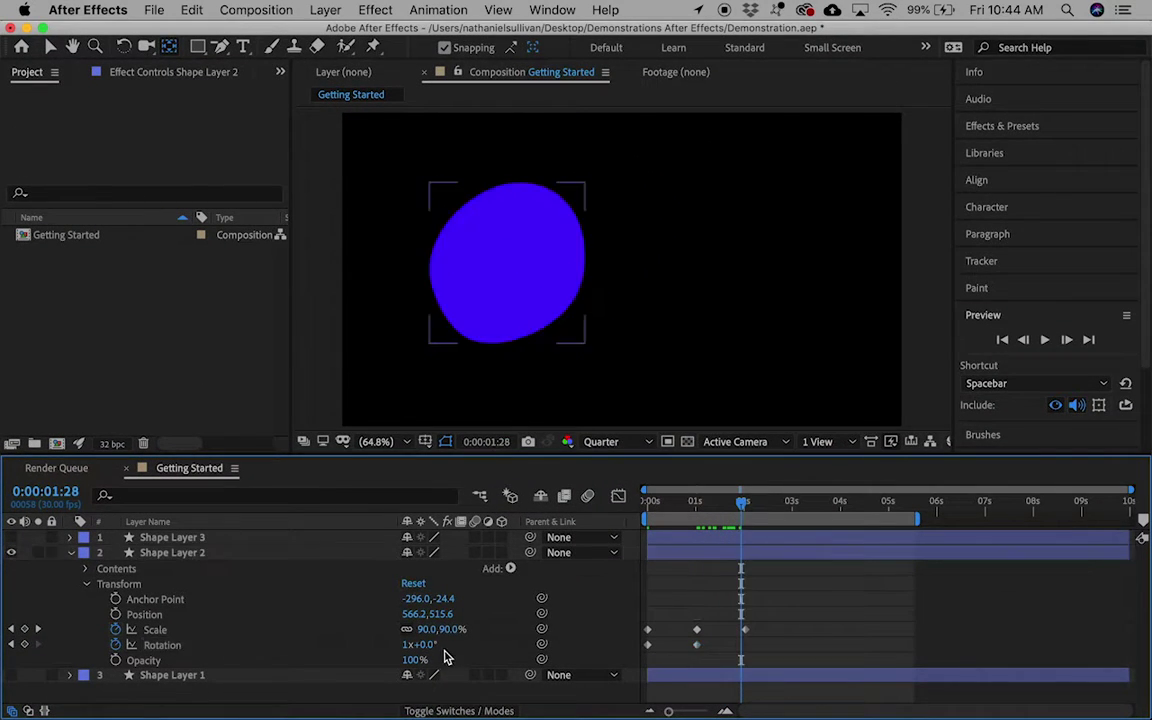
pyautogui.click(425, 645)
pyautogui.press('Return')
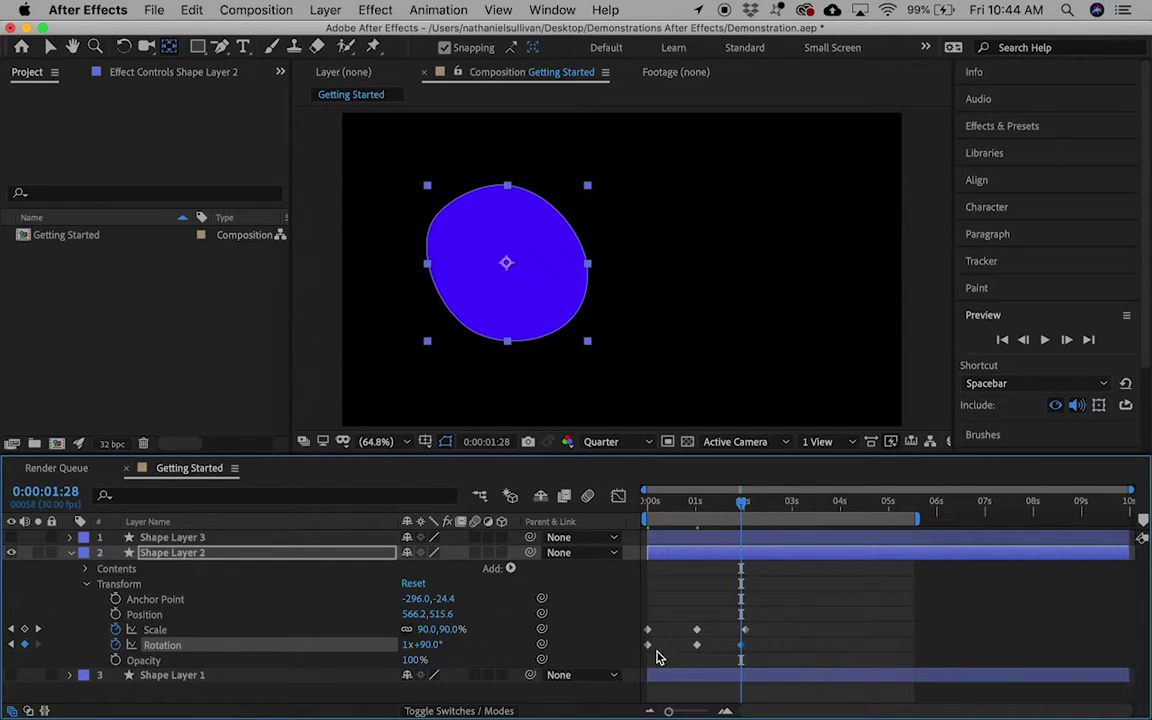
# Shift the three rotation keyframes to about 0.2, 1.4 and 2.3 seconds, and preview the animation from the start
pyautogui.moveTo(743, 653); pyautogui.dragTo(658, 649)
pyautogui.moveTo(687, 513); pyautogui.dragTo(640, 506)
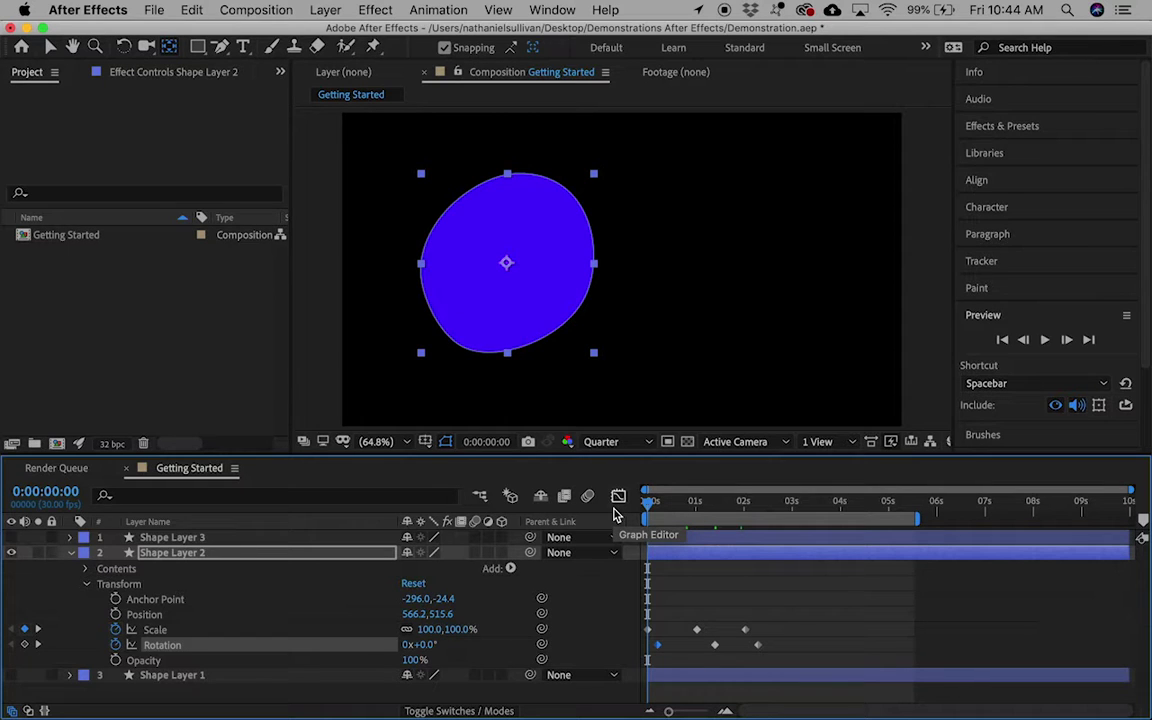
pyautogui.press('space')
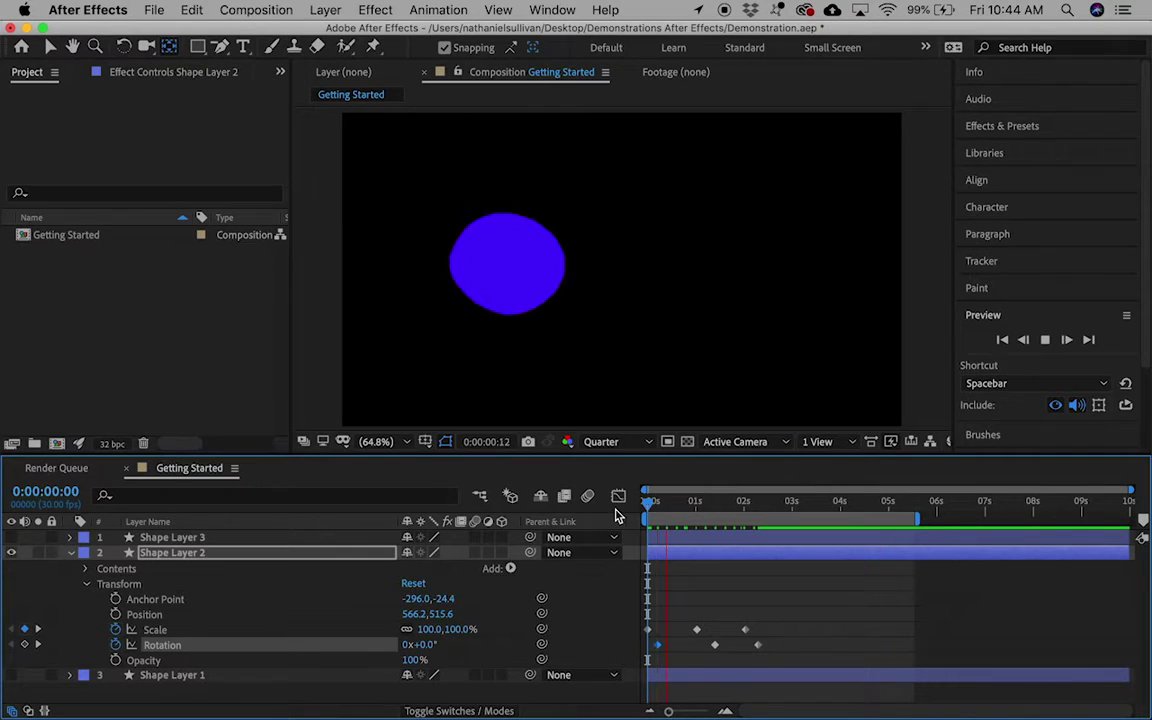
# Fade out Shape Layer 2 with opacity keyframes of 100% at 0:00:01:22 and 0% at 0:00:02:21
pyautogui.click(731, 522)
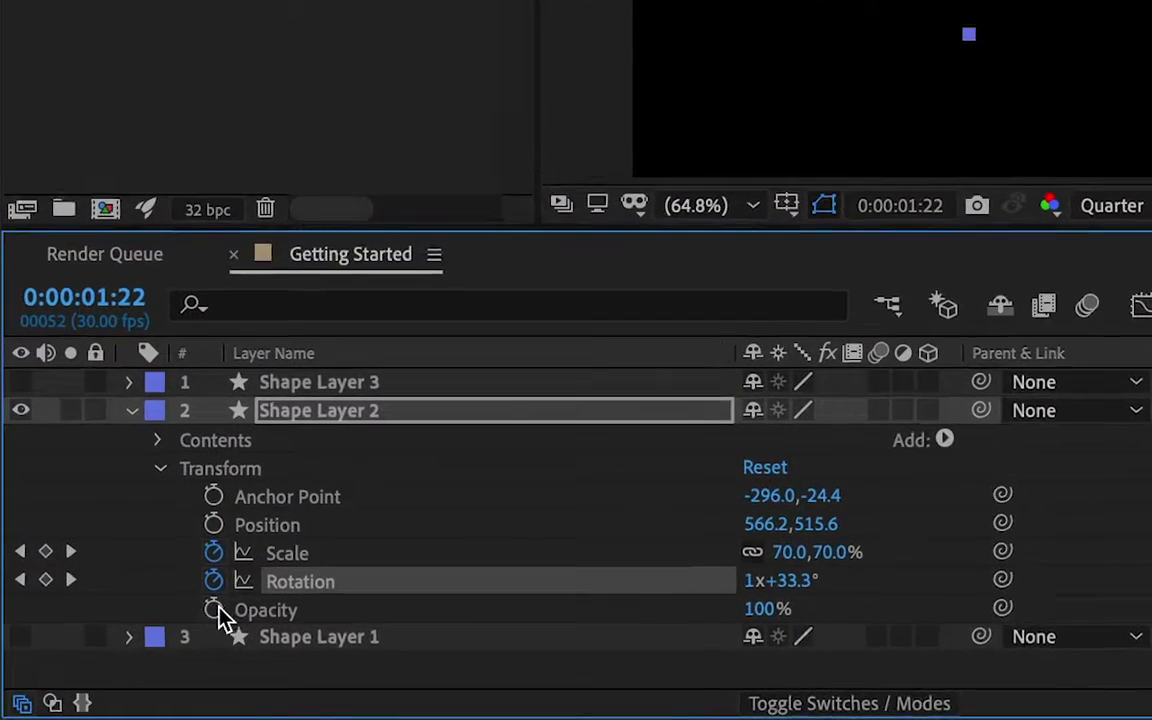
pyautogui.click(156, 639)
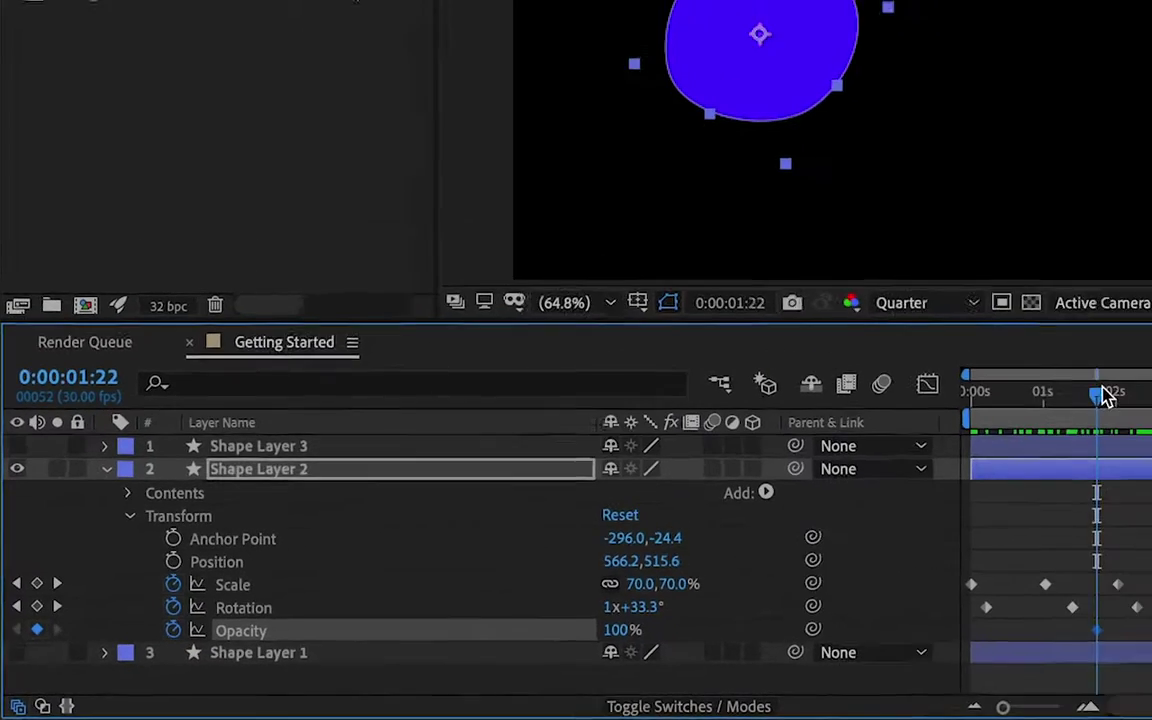
pyautogui.moveTo(1151, 284); pyautogui.dragTo(1151, 296)
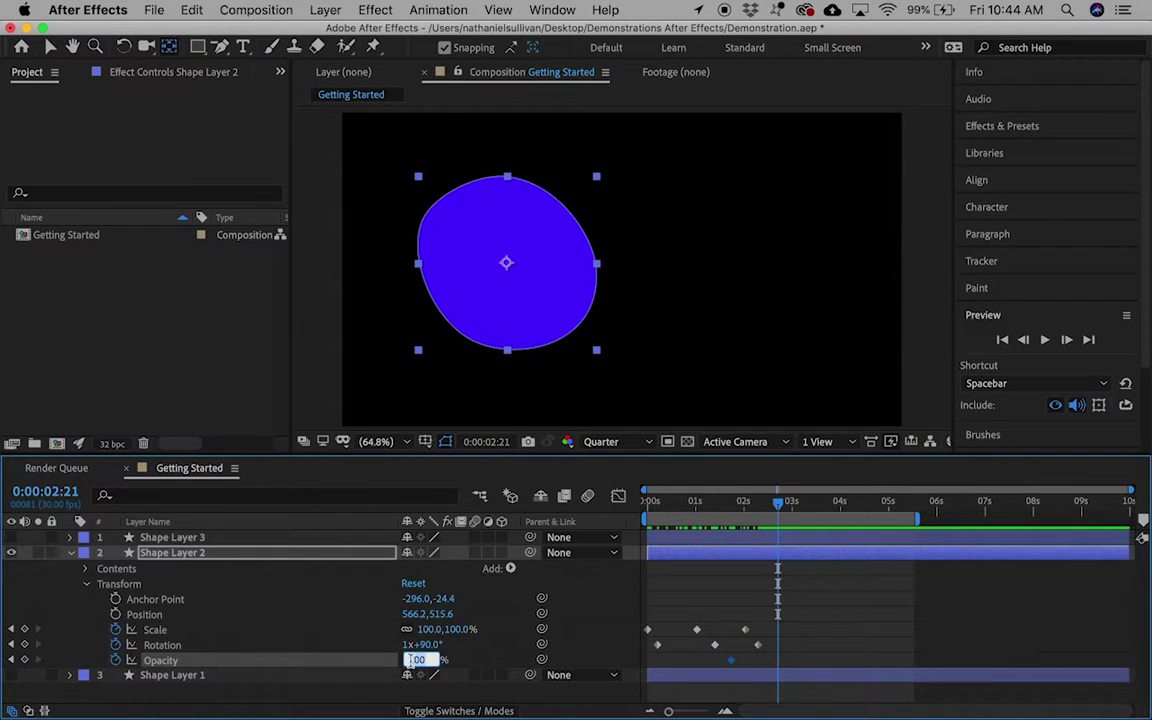
pyautogui.write('0')
pyautogui.press('Return')
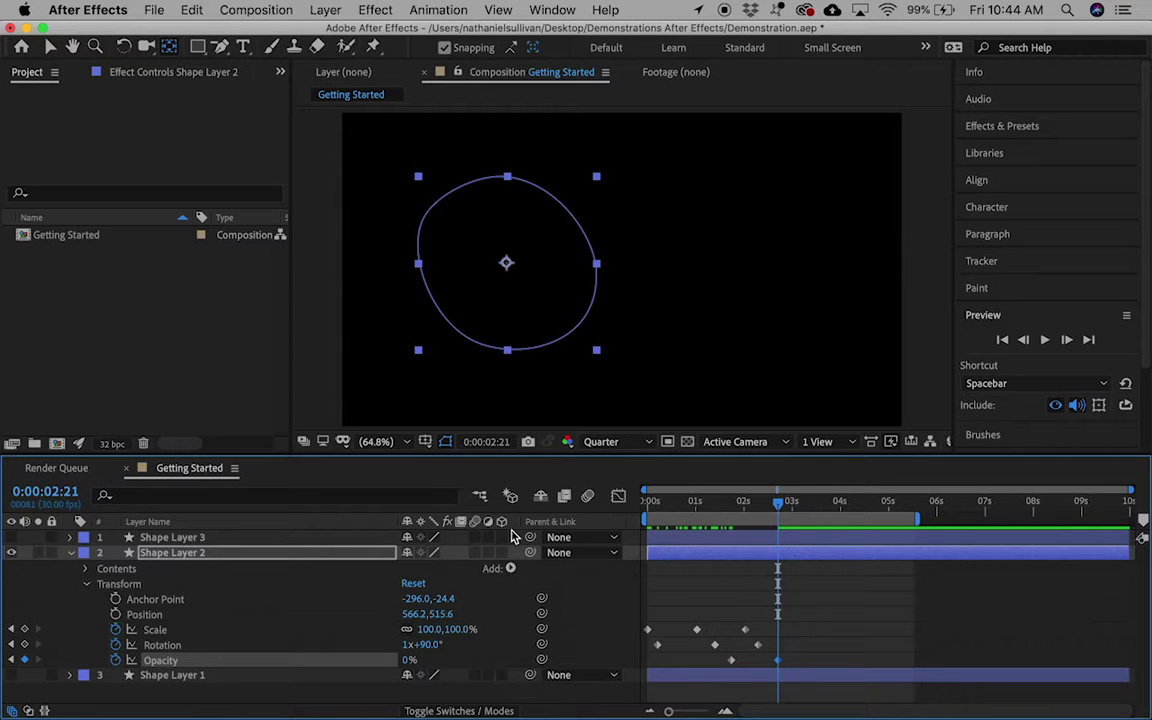
# Return the current time to 0:00:00:00 and select Shape Layer 1
pyautogui.moveTo(783, 511); pyautogui.dragTo(619, 511)
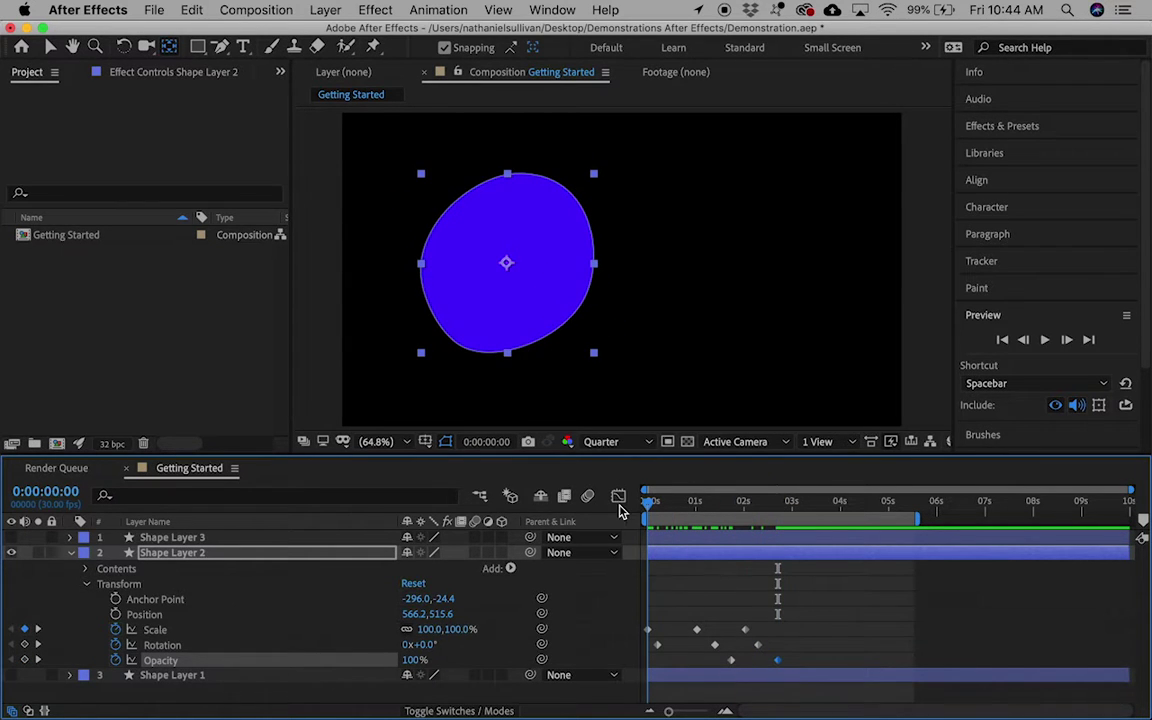
pyautogui.click(672, 675)
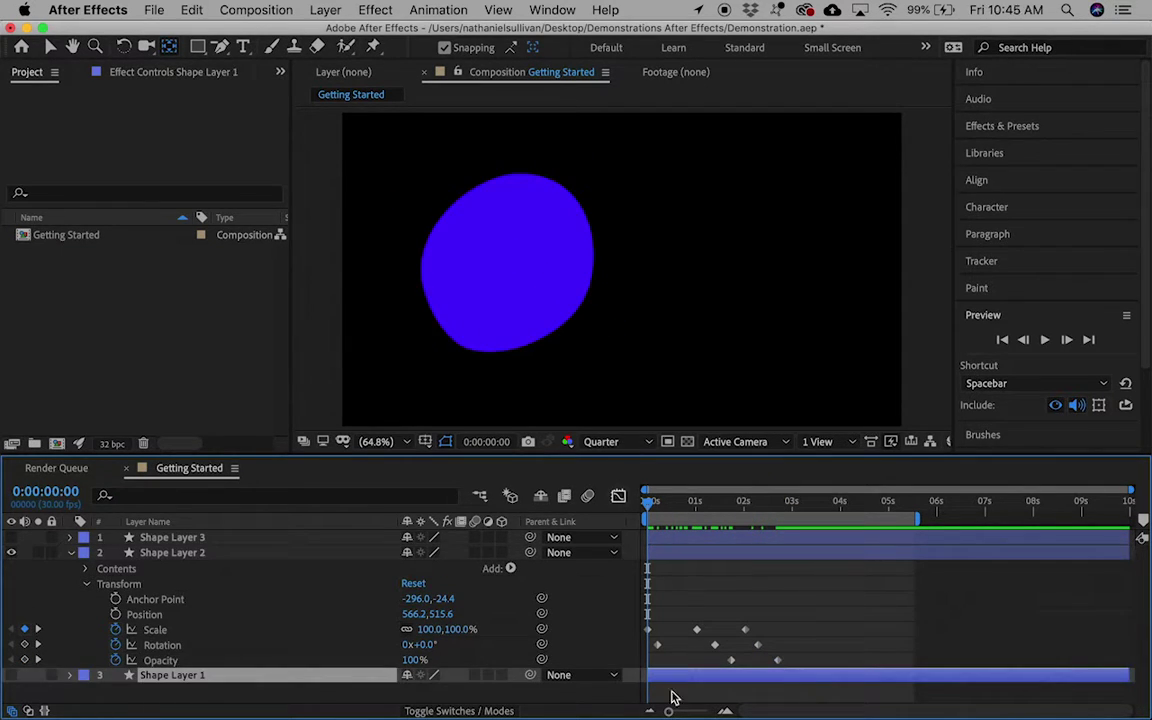